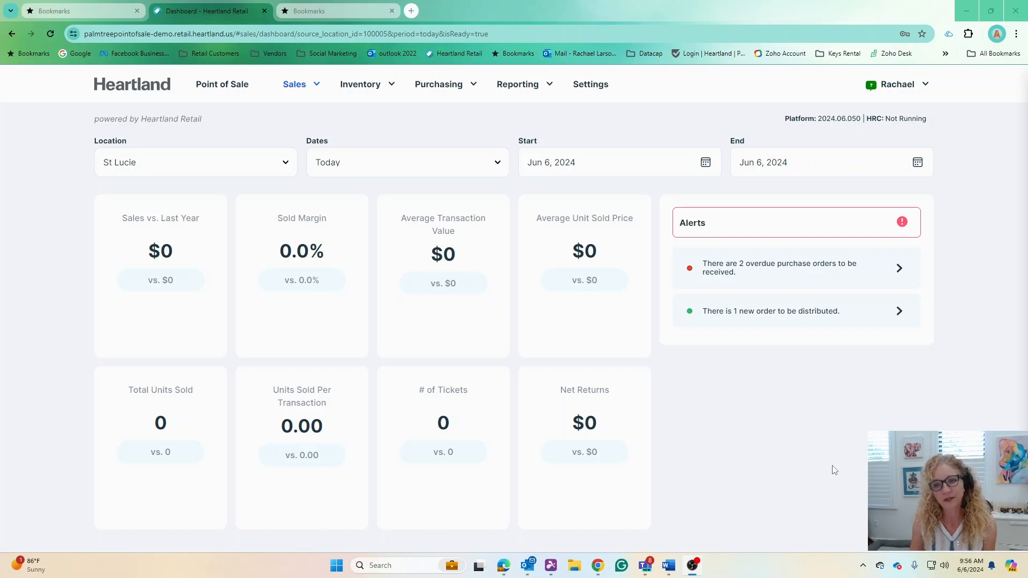
Step: Open the first user's record in the company settings and check the user's role assignment
{"action": "left_click", "coordinate": [609, 85]}
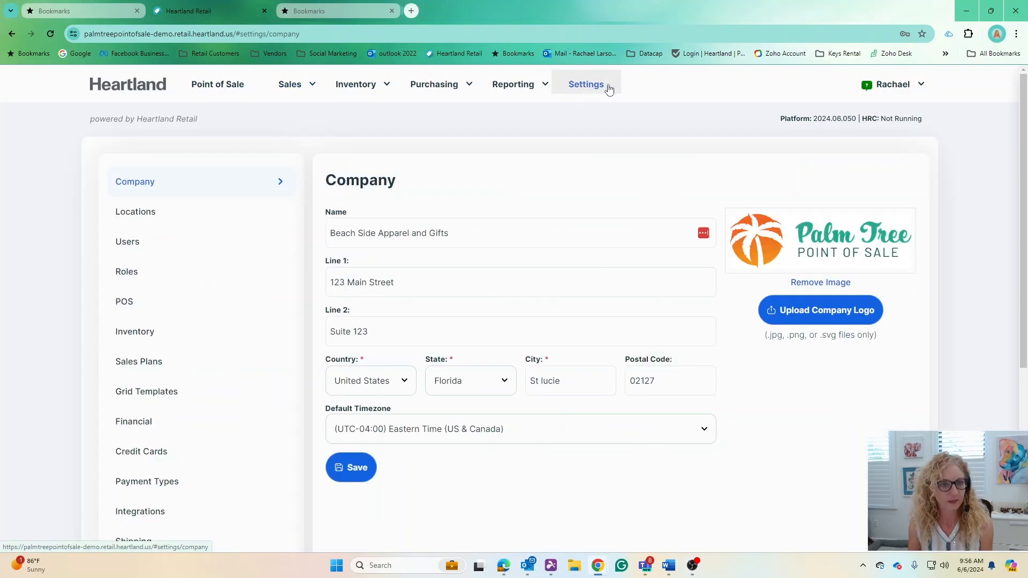
{"action": "left_click", "coordinate": [136, 242]}
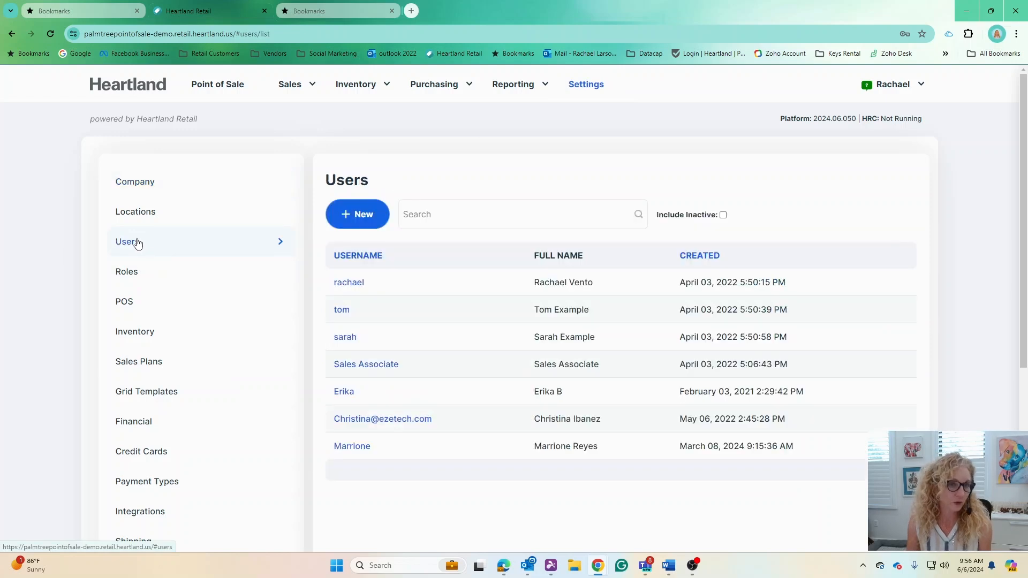
{"action": "left_click", "coordinate": [350, 283]}
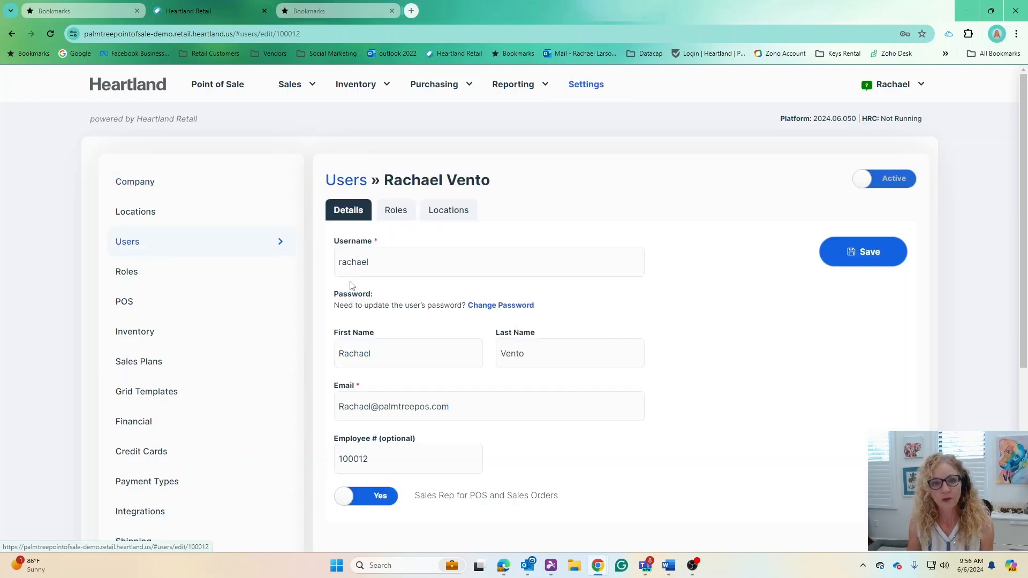
{"action": "left_click", "coordinate": [391, 214]}
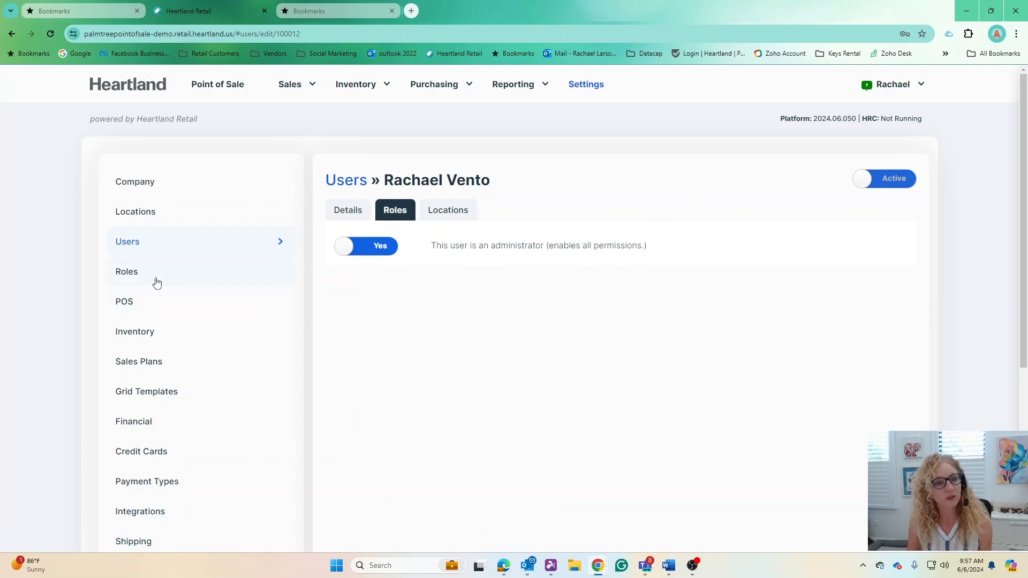
Step: Open the Store Manager role and review its Sales/POS permissions down to the coupon entries
{"action": "left_click", "coordinate": [157, 284]}
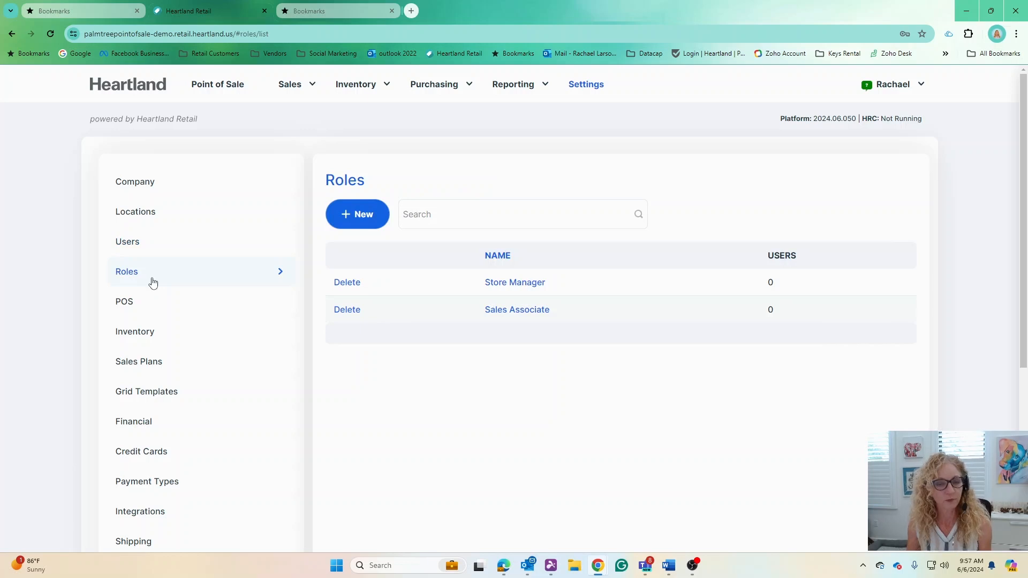
{"action": "left_click", "coordinate": [498, 283]}
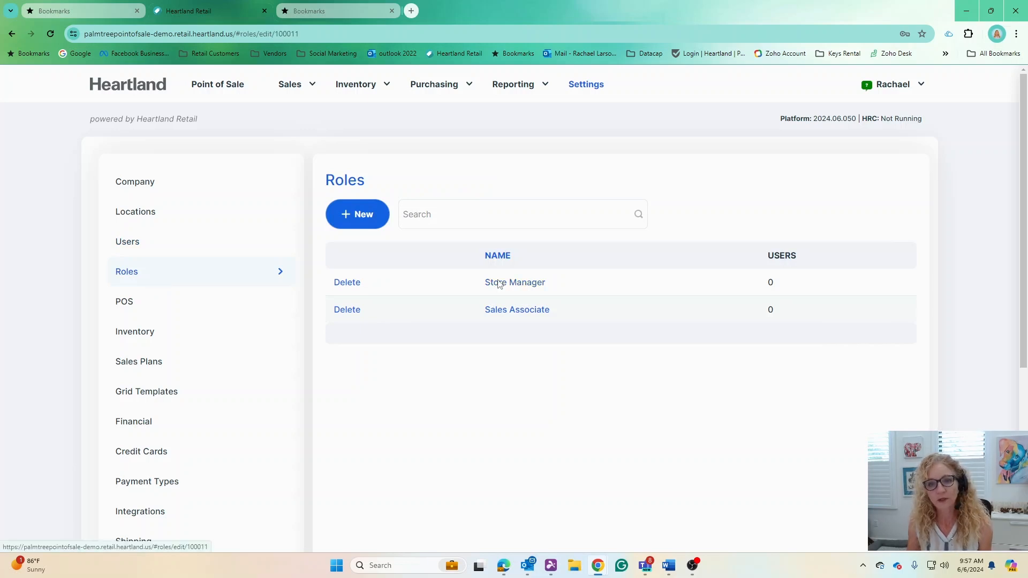
{"action": "scroll", "coordinate": [522, 414], "scroll_direction": "down", "scroll_amount": 4}
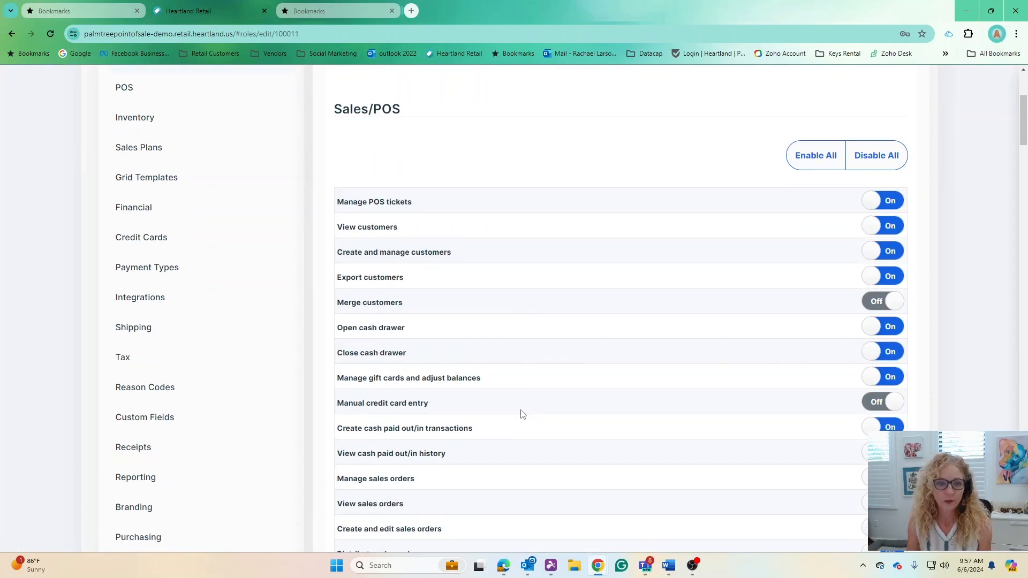
{"action": "scroll", "coordinate": [523, 414], "scroll_direction": "down", "scroll_amount": 4}
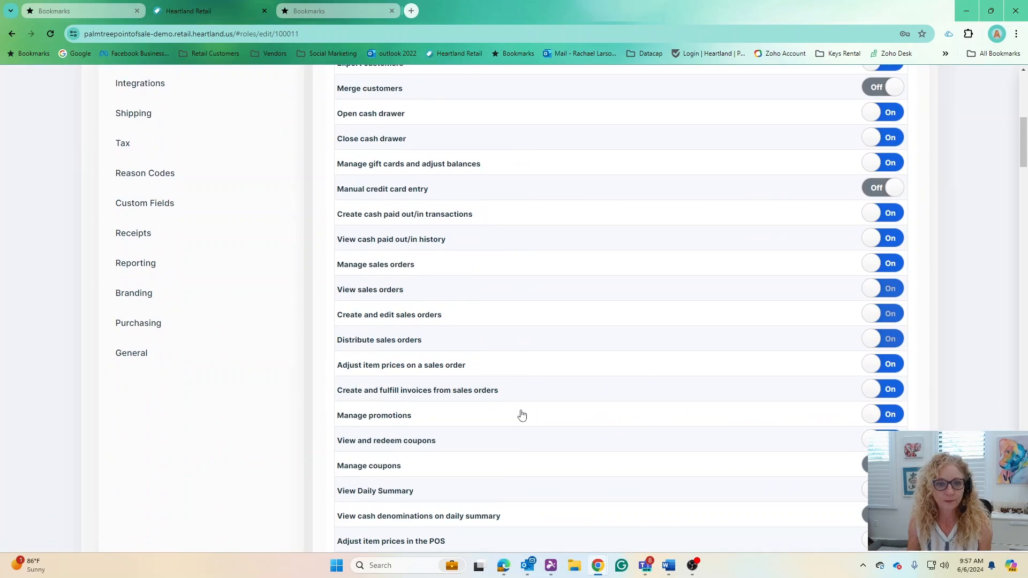
{"action": "scroll", "coordinate": [523, 414], "scroll_direction": "down", "scroll_amount": 2}
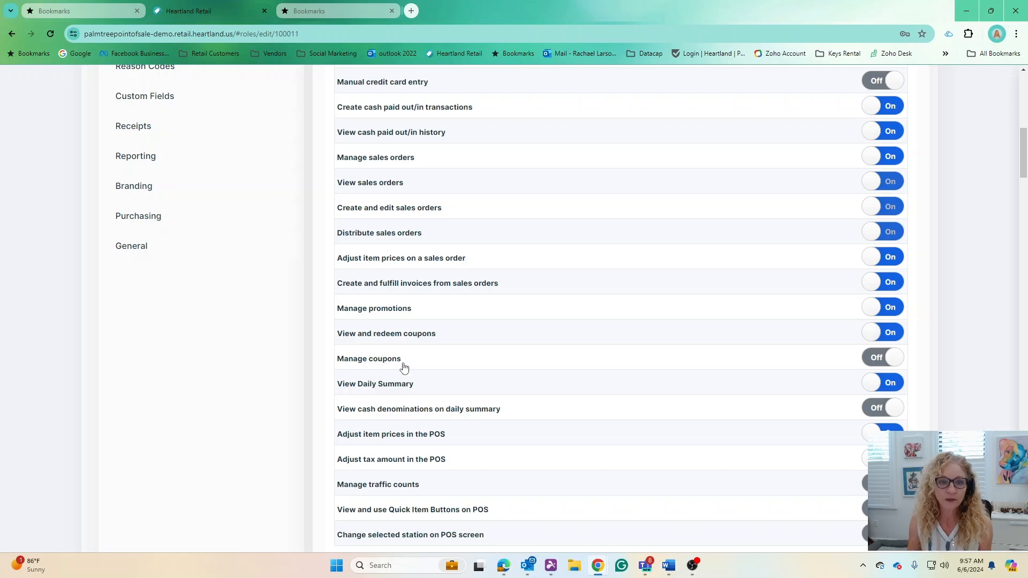
Step: Turn on the Manage coupons permission for the Store Manager role
{"action": "left_click", "coordinate": [893, 364]}
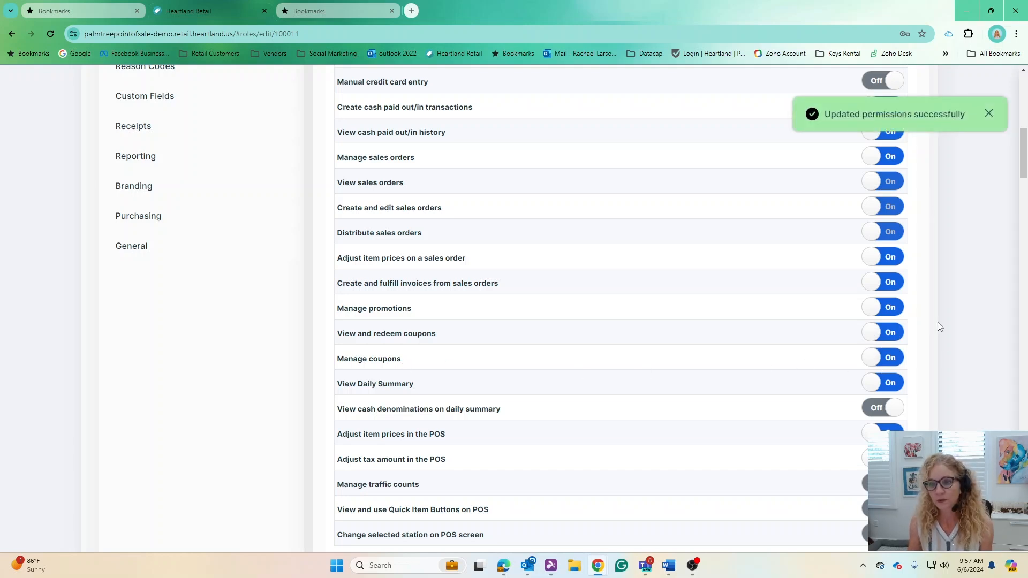
{"action": "scroll", "coordinate": [945, 351], "scroll_direction": "up", "scroll_amount": 4}
{"action": "scroll", "coordinate": [931, 273], "scroll_direction": "up", "scroll_amount": 5}
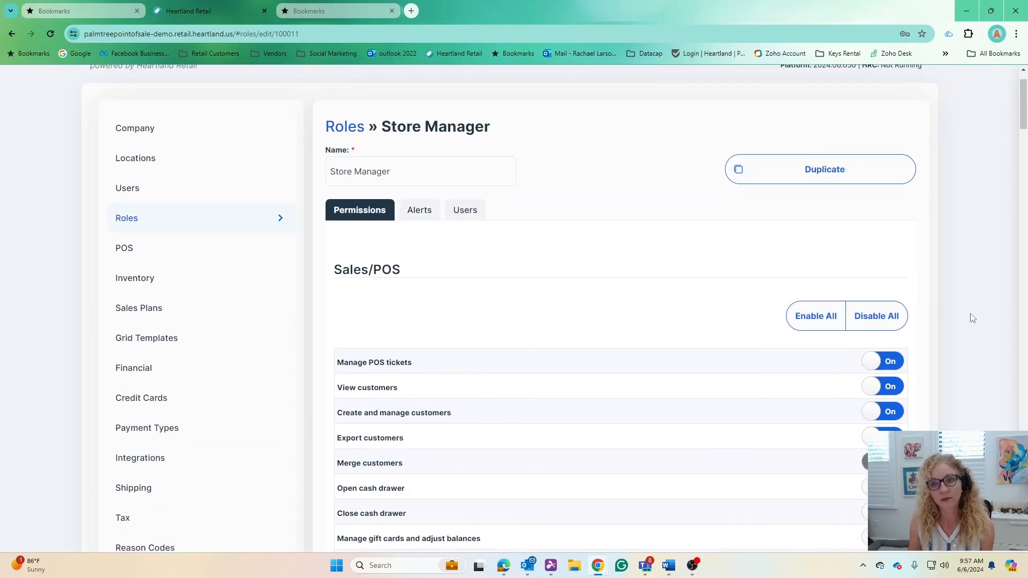
Step: Turn off the Manage coupons and Manage promotions permissions for the Store Manager role
{"action": "scroll", "coordinate": [967, 405], "scroll_direction": "down", "scroll_amount": 7}
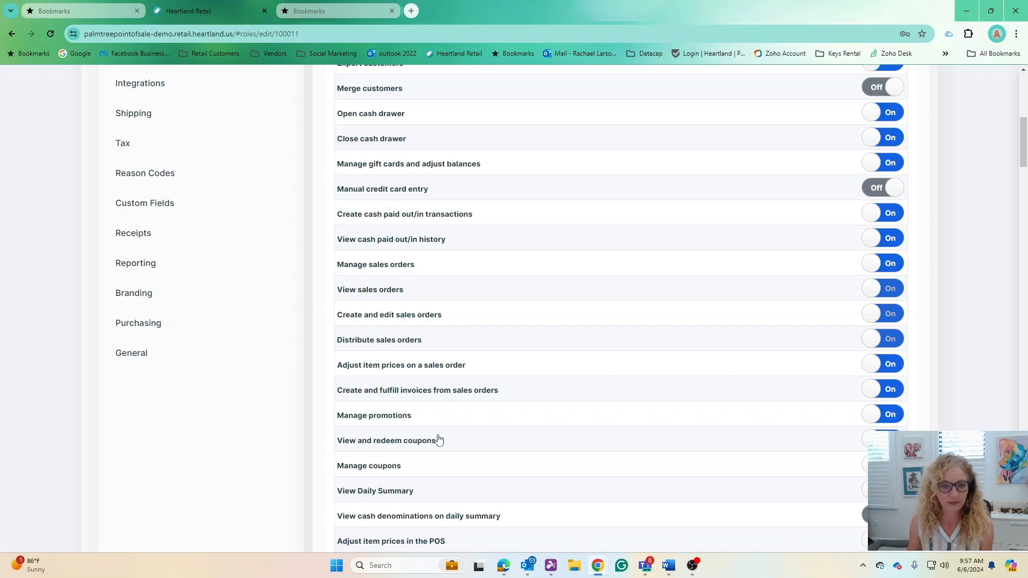
{"action": "scroll", "coordinate": [436, 436], "scroll_direction": "down", "scroll_amount": 2}
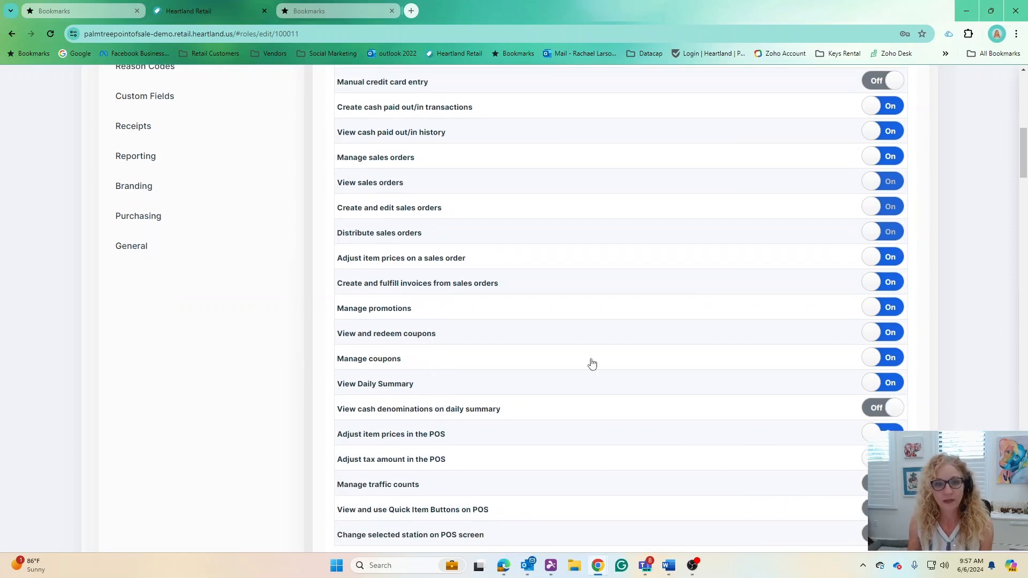
{"action": "left_click", "coordinate": [886, 357]}
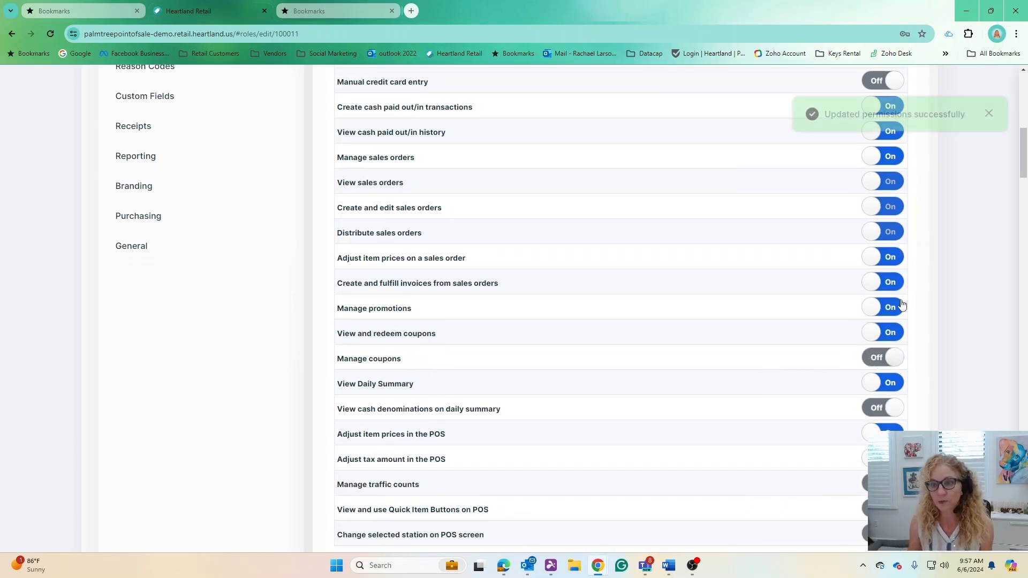
{"action": "left_click", "coordinate": [873, 307]}
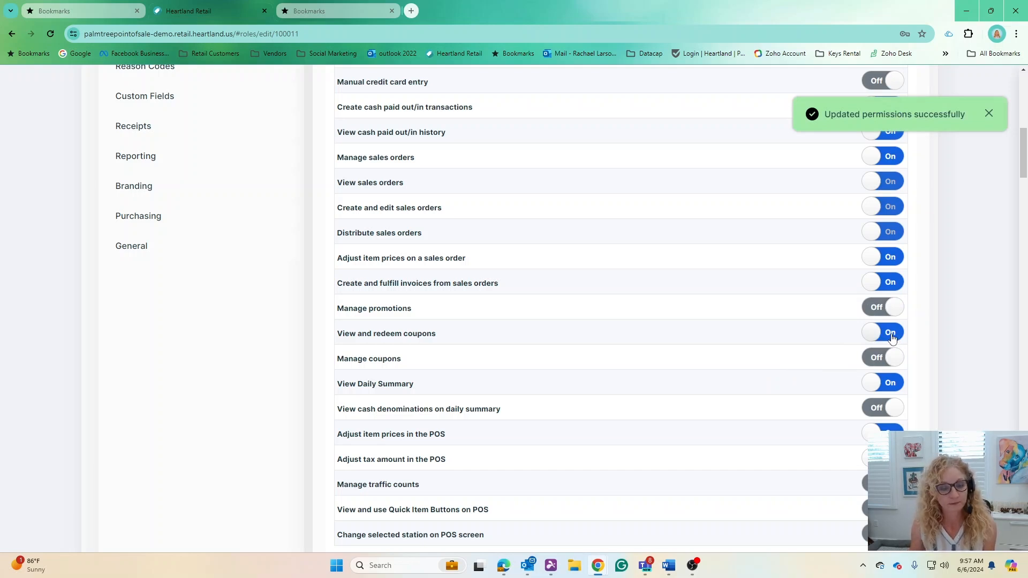
{"action": "scroll", "coordinate": [826, 324], "scroll_direction": "up", "scroll_amount": 4}
{"action": "left_click", "coordinate": [988, 113]}
Step: Open the list of sales coupons
{"action": "scroll", "coordinate": [1003, 213], "scroll_direction": "up", "scroll_amount": 5}
{"action": "scroll", "coordinate": [1003, 213], "scroll_direction": "up", "scroll_amount": 1}
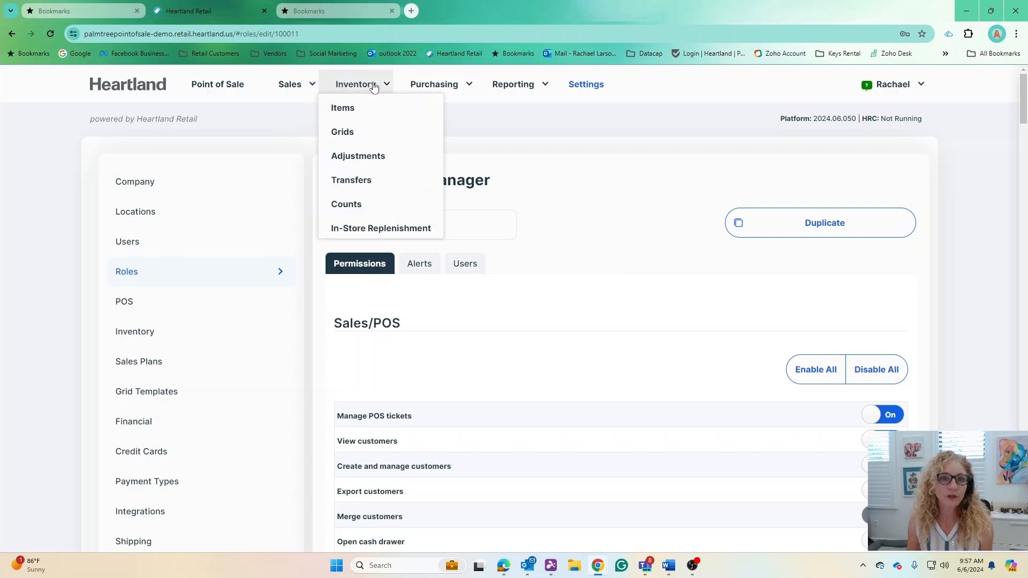
{"action": "mouse_move", "coordinate": [314, 85]}
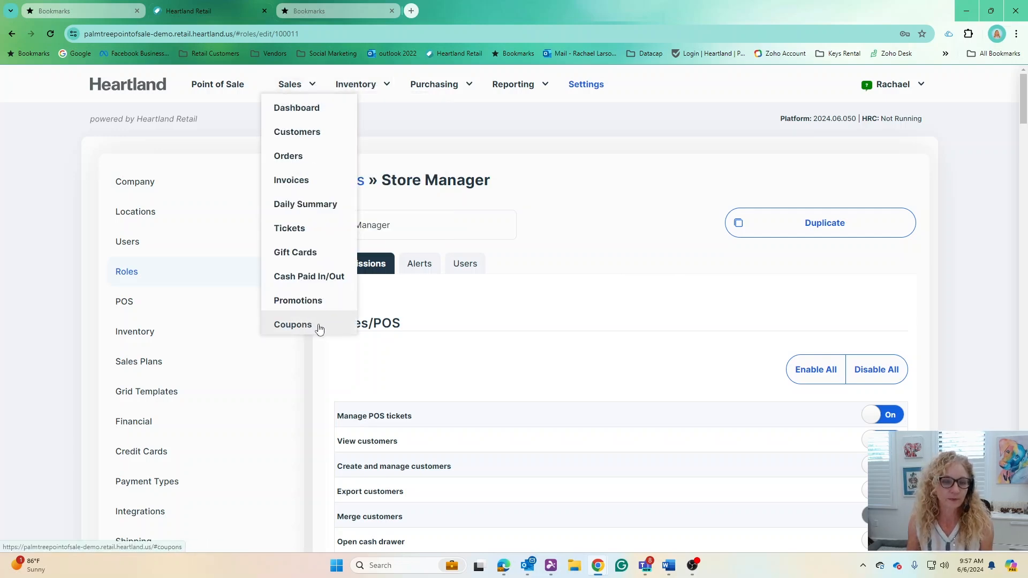
{"action": "left_click", "coordinate": [293, 324]}
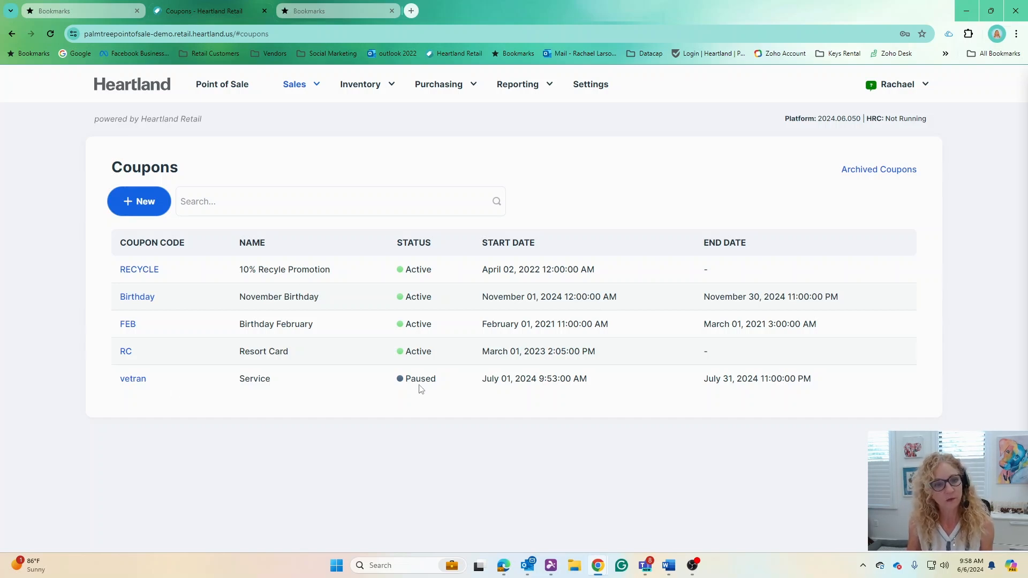
Step: Start a new coupon with the code JUNE and the name June Birthday
{"action": "left_click", "coordinate": [145, 202]}
{"action": "left_click", "coordinate": [150, 209]}
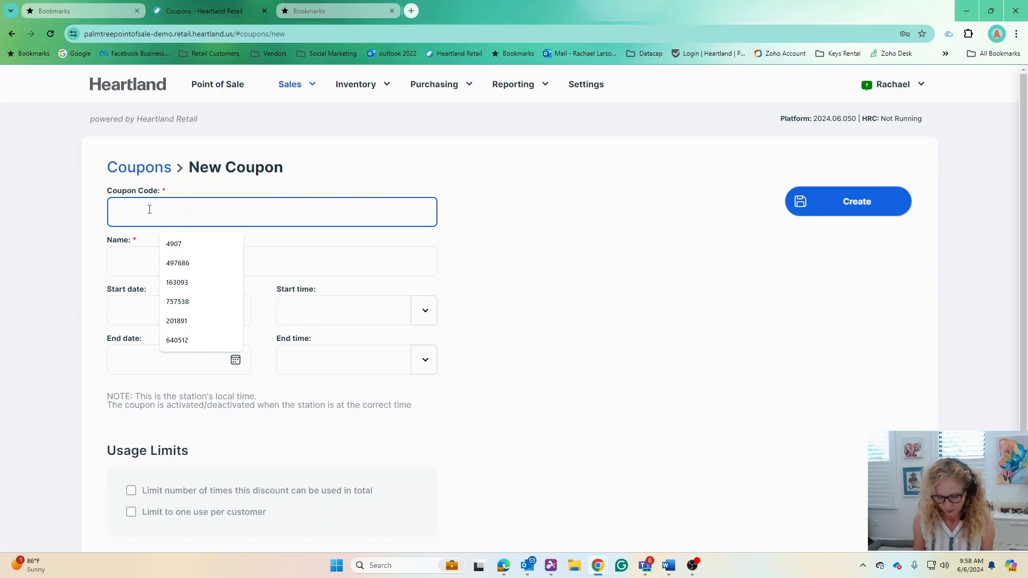
{"action": "type", "text": "JUNE"}
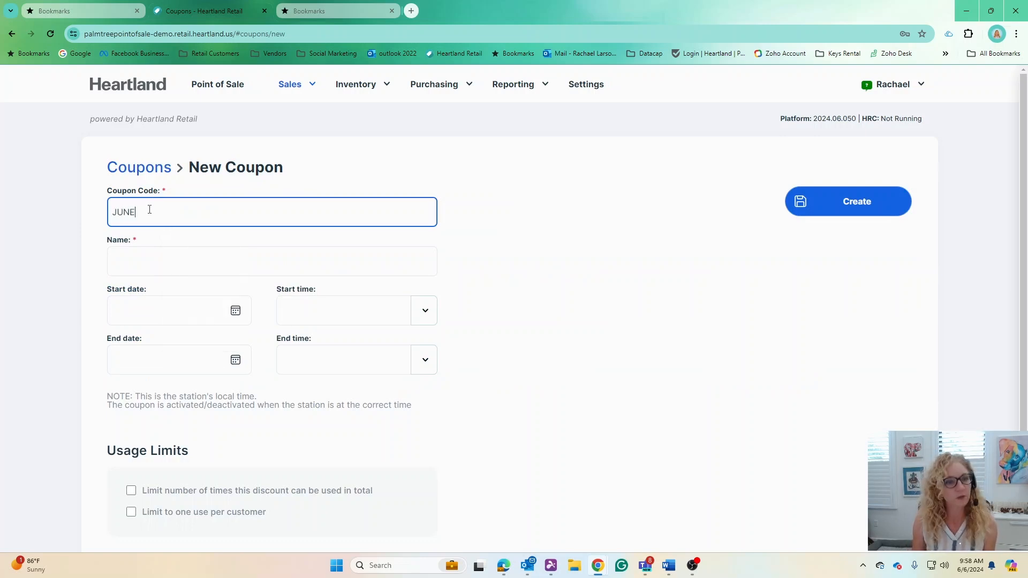
{"action": "left_click", "coordinate": [164, 259]}
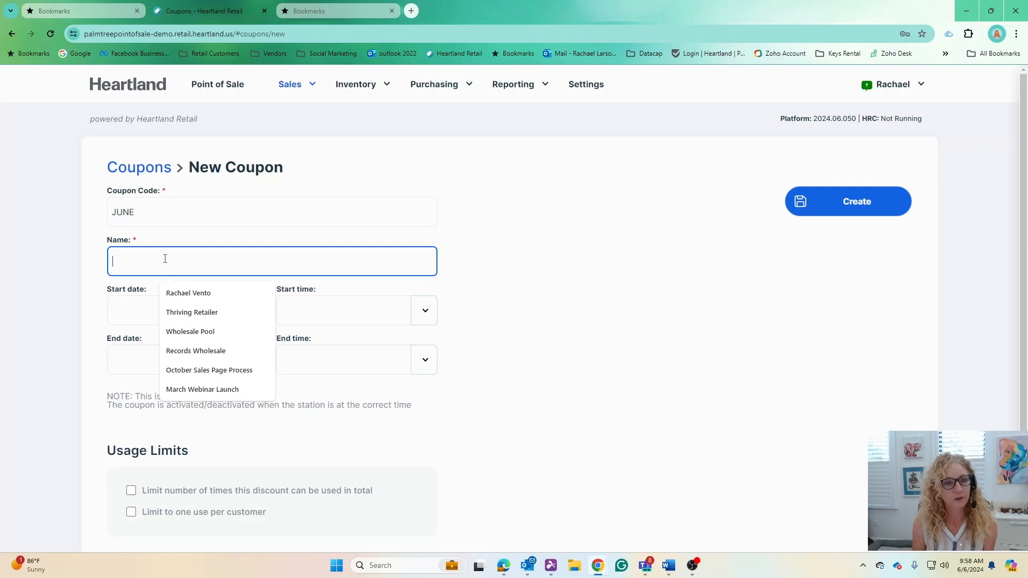
{"action": "type", "text": "June"}
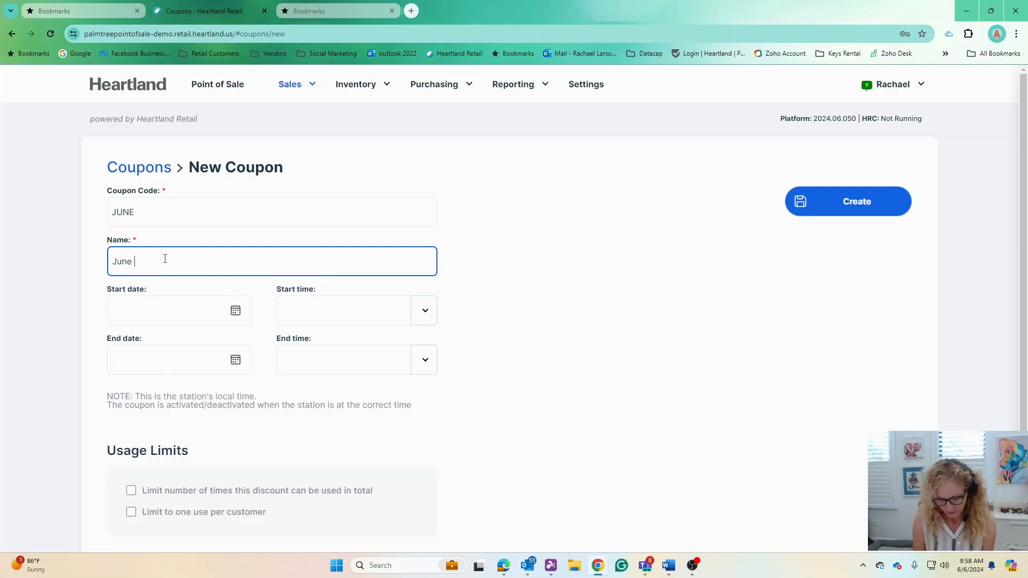
{"action": "type", "text": " Birthday"}
Step: Set the coupon to start on Jun 1, 2024 and end on Jun 30, 2024 at 11:00pm
{"action": "left_click", "coordinate": [233, 312]}
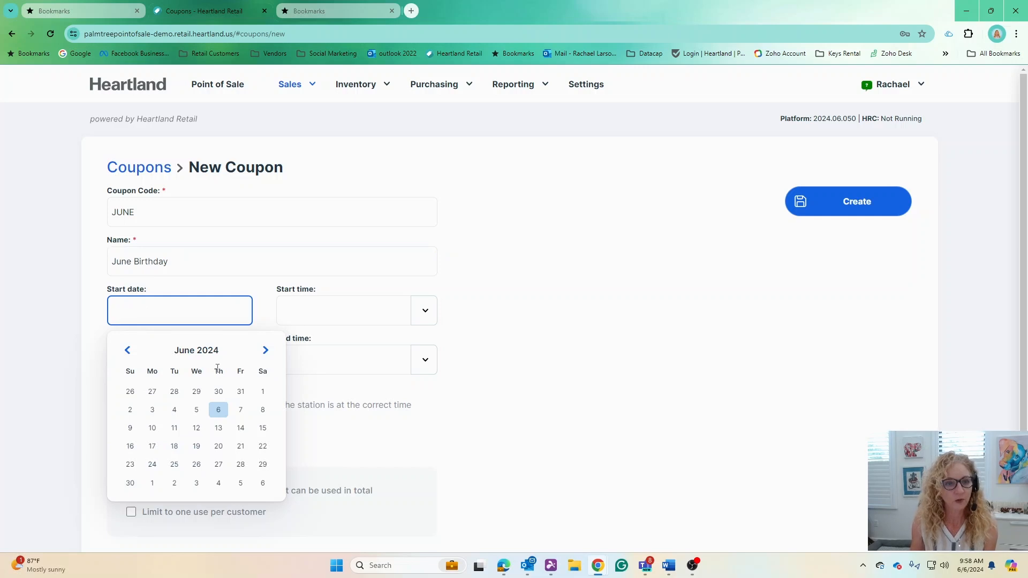
{"action": "left_click", "coordinate": [261, 392]}
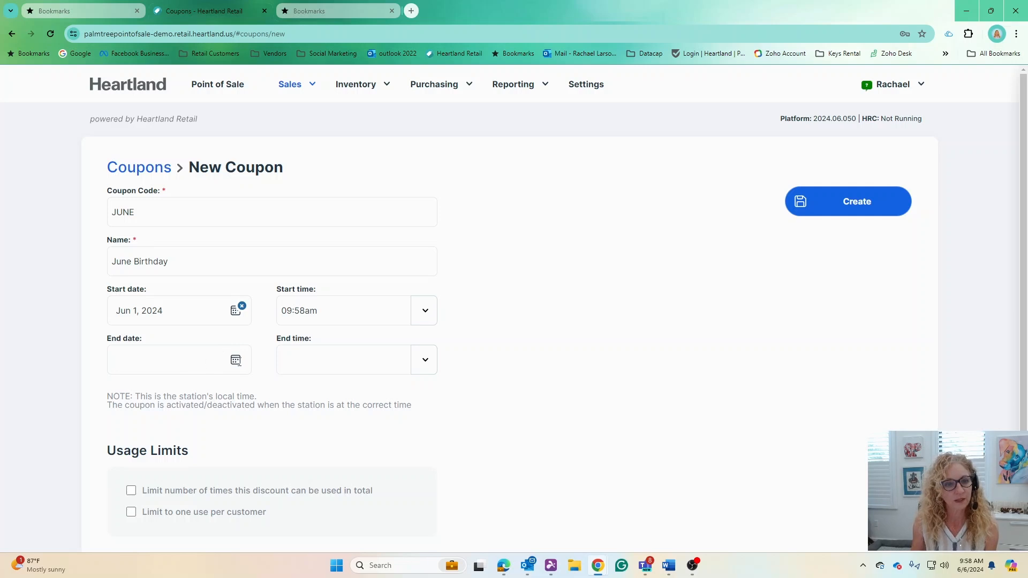
{"action": "left_click", "coordinate": [235, 362]}
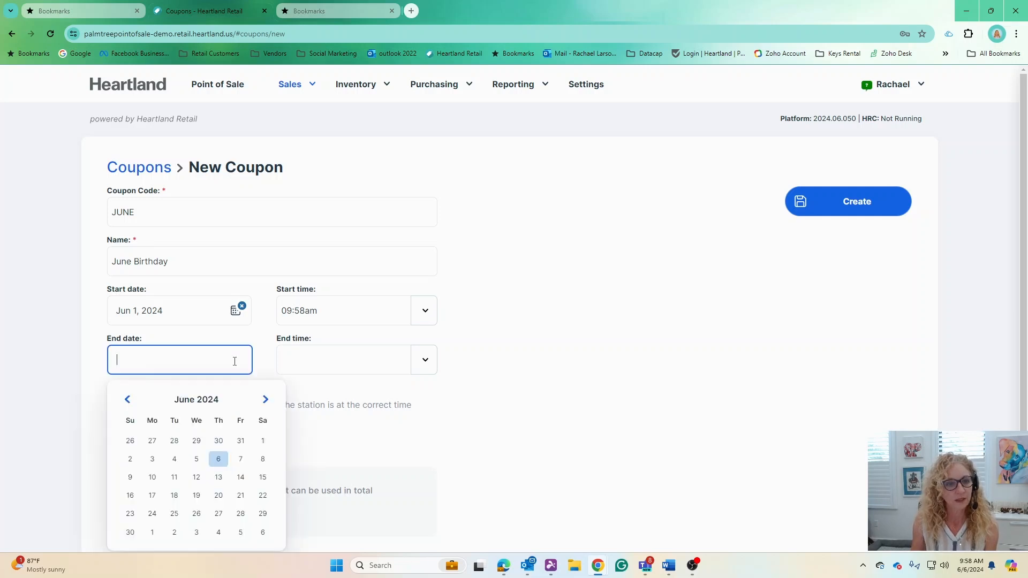
{"action": "left_click", "coordinate": [129, 532]}
{"action": "left_click", "coordinate": [434, 366]}
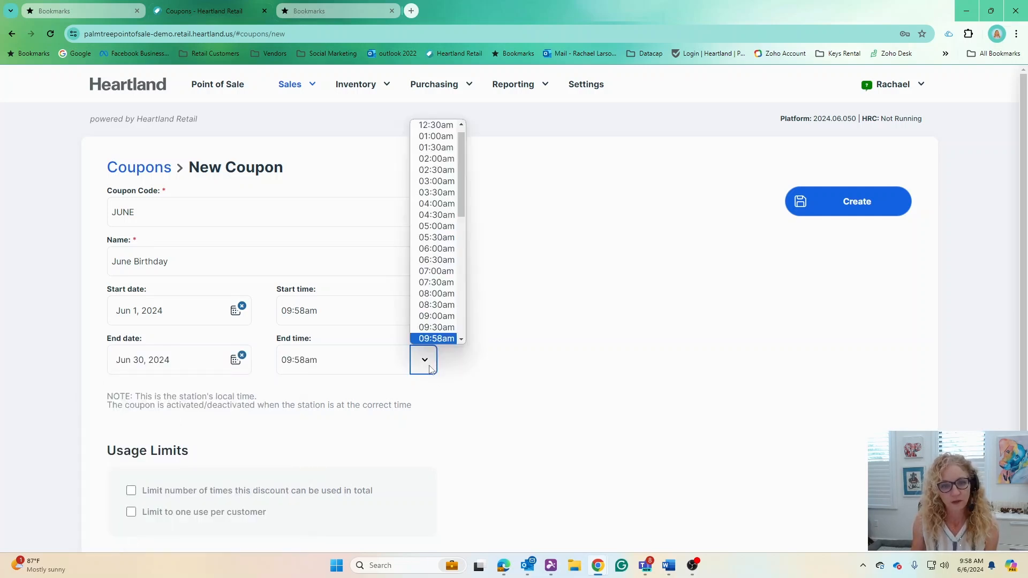
{"action": "scroll", "coordinate": [464, 221], "scroll_direction": "down", "scroll_amount": 2}
{"action": "left_click_drag", "start_coordinate": [464, 221], "coordinate": [471, 321]}
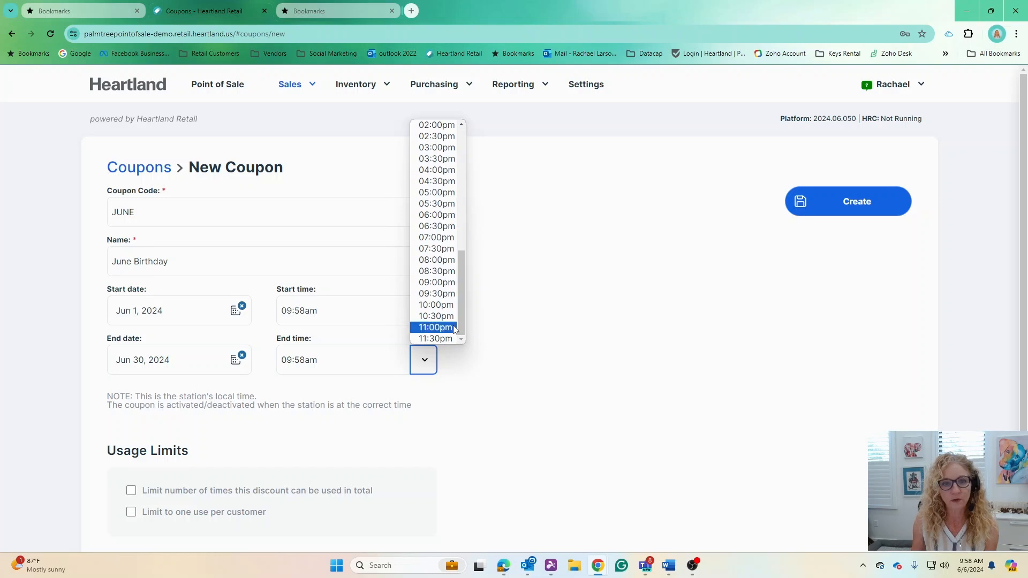
{"action": "left_click", "coordinate": [454, 328]}
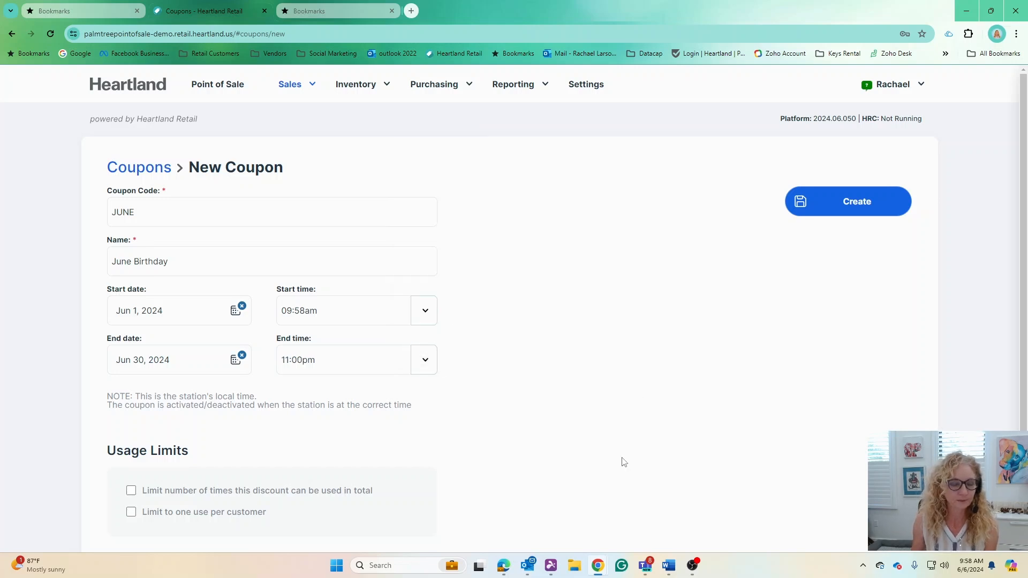
Step: Limit the coupon to one use per customer and create it
{"action": "scroll", "coordinate": [623, 462], "scroll_direction": "down", "scroll_amount": 1}
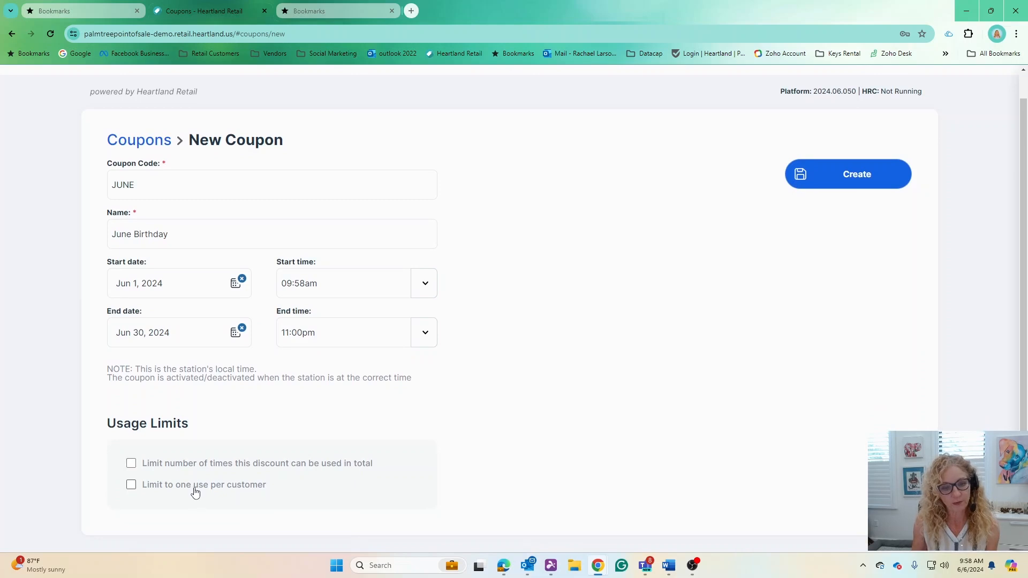
{"action": "left_click", "coordinate": [161, 487]}
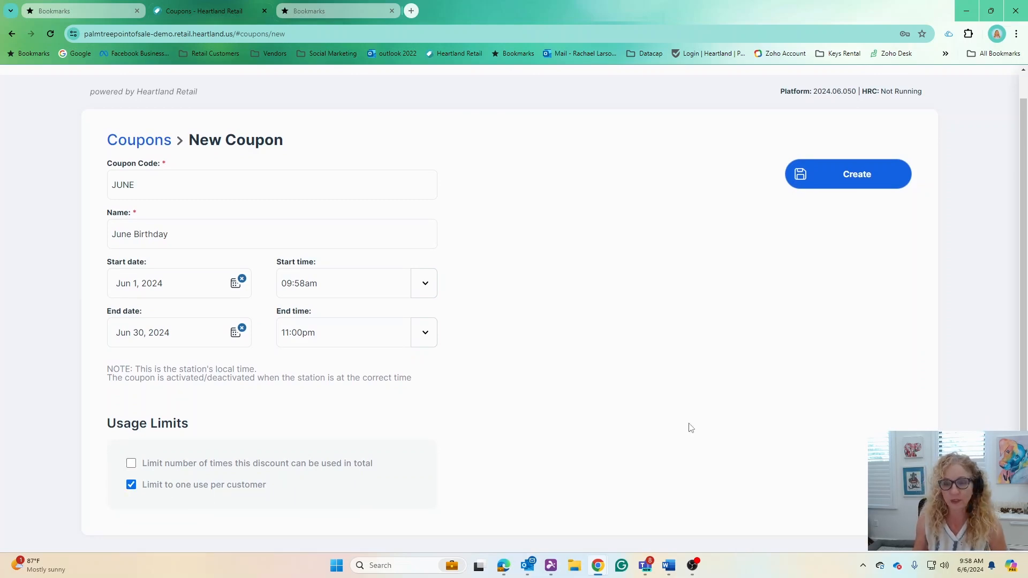
{"action": "left_click", "coordinate": [868, 178]}
Step: Add a condition to the JUNE coupon requiring the customer's Birthday Month to be one of June
{"action": "scroll", "coordinate": [680, 442], "scroll_direction": "down", "scroll_amount": 2}
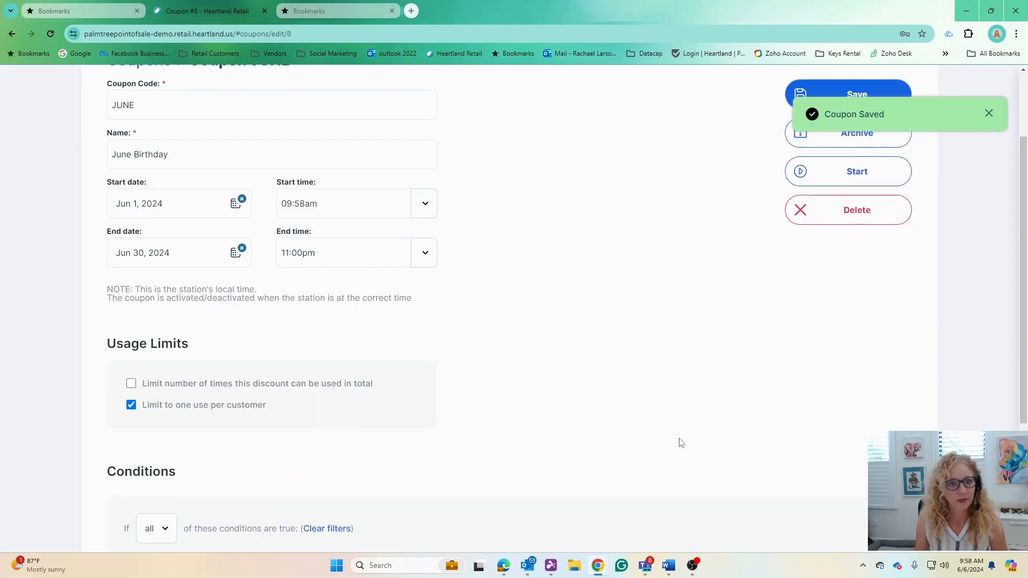
{"action": "scroll", "coordinate": [681, 442], "scroll_direction": "down", "scroll_amount": 4}
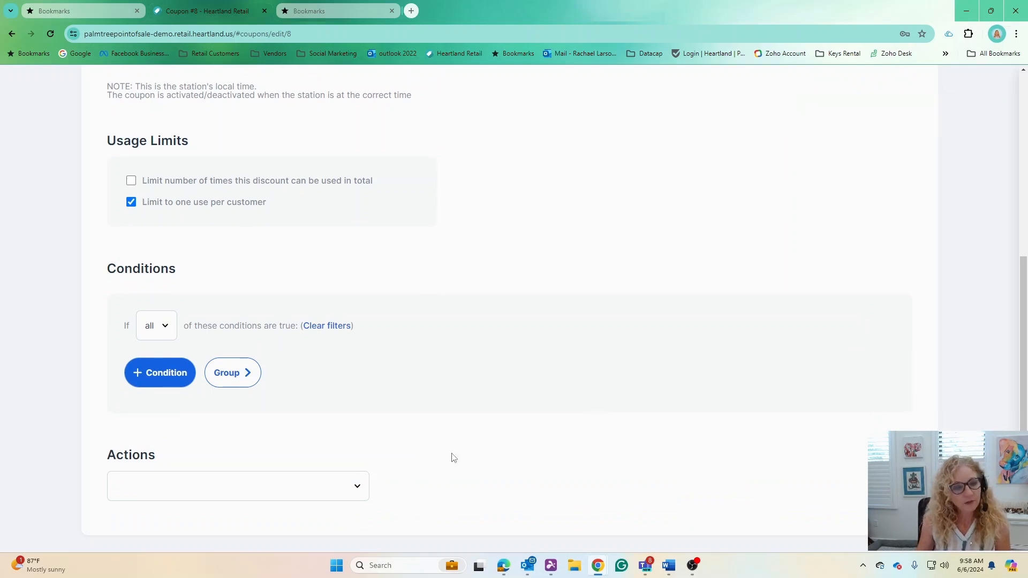
{"action": "left_click", "coordinate": [161, 372]}
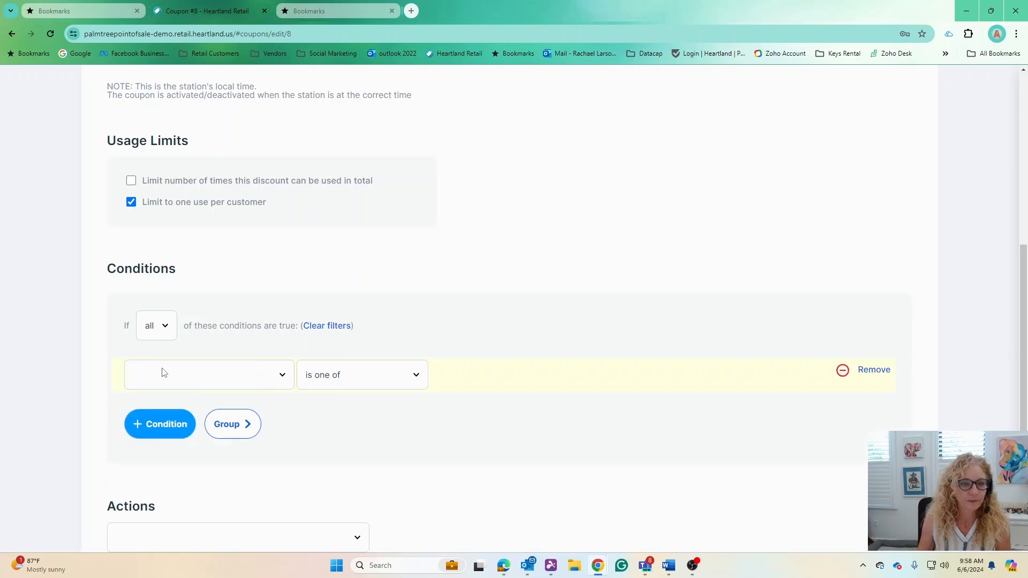
{"action": "left_click", "coordinate": [282, 377]}
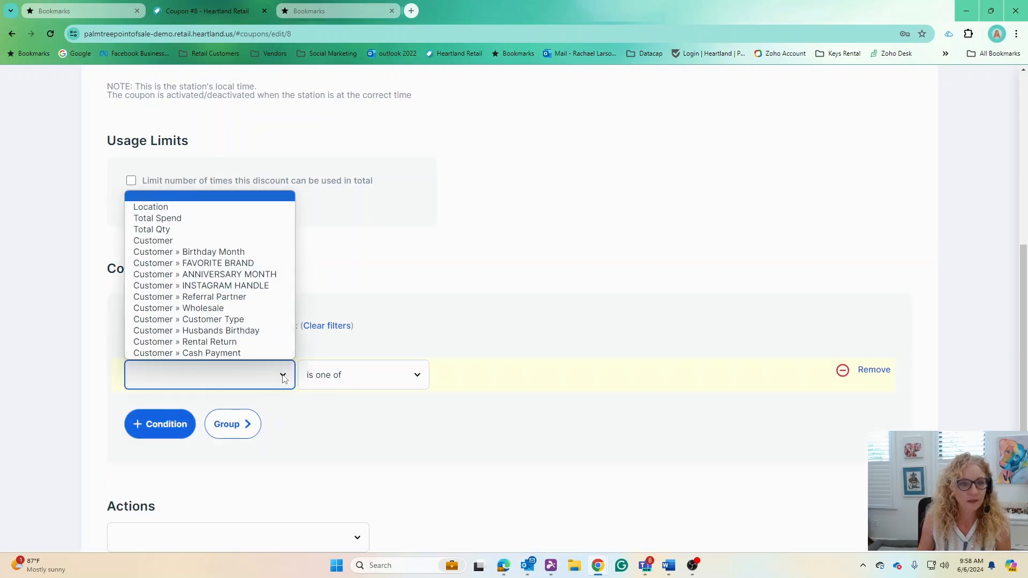
{"action": "left_click", "coordinate": [212, 253]}
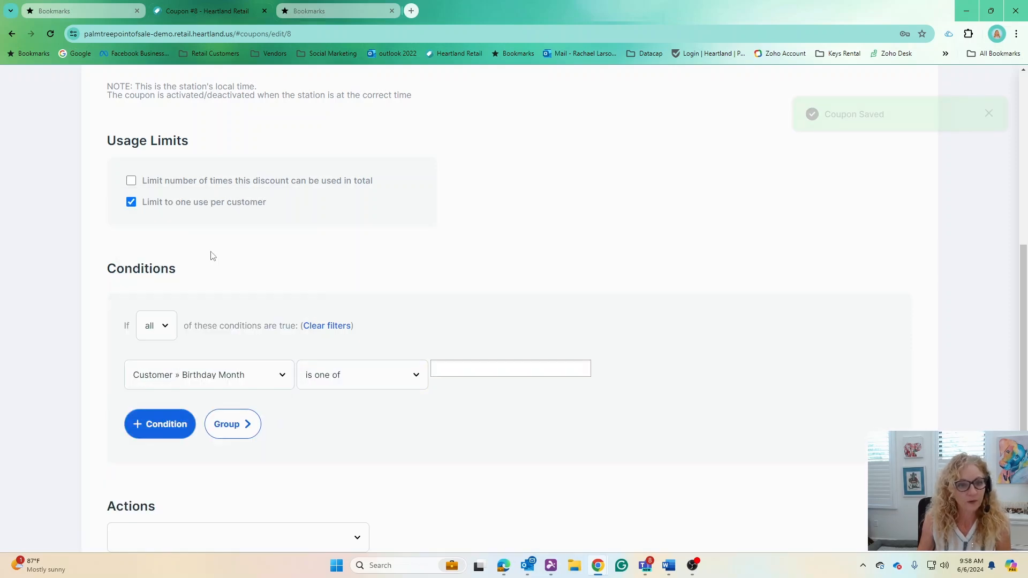
{"action": "left_click", "coordinate": [492, 370]}
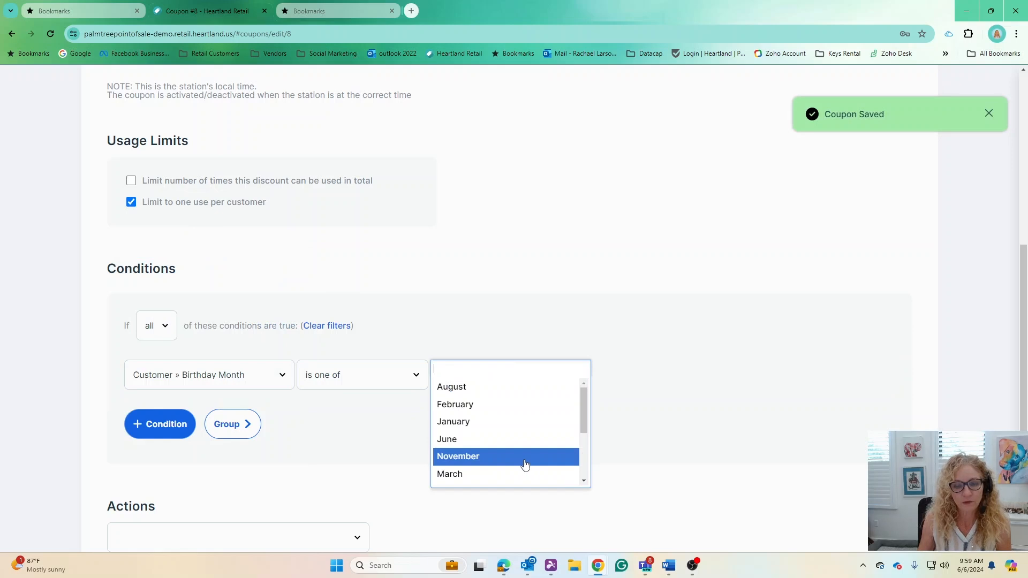
{"action": "left_click", "coordinate": [514, 447]}
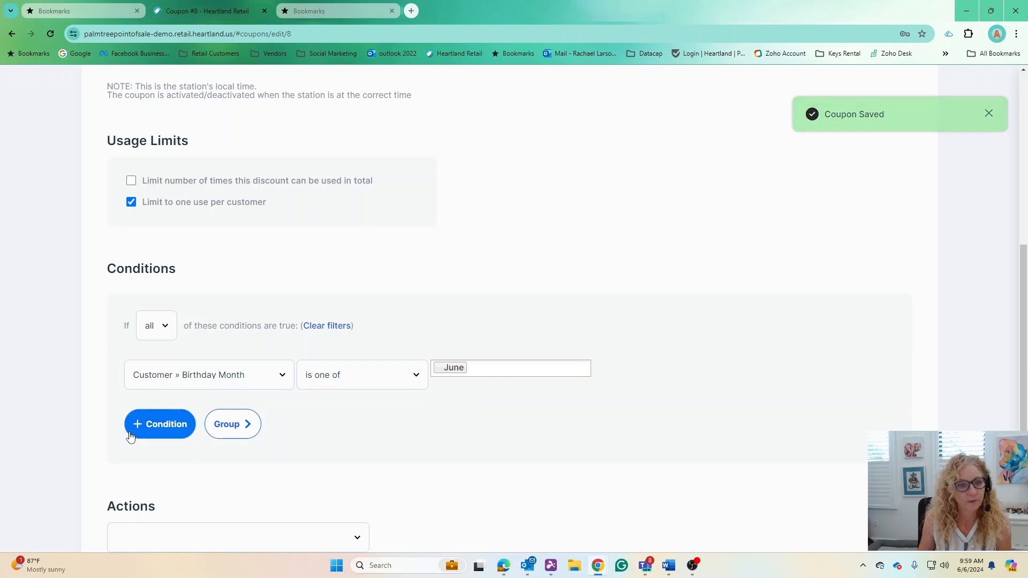
Step: Add a single-item action giving 20% off the Highest Priced item's Current Price, and save the coupon
{"action": "scroll", "coordinate": [489, 451], "scroll_direction": "down", "scroll_amount": 1}
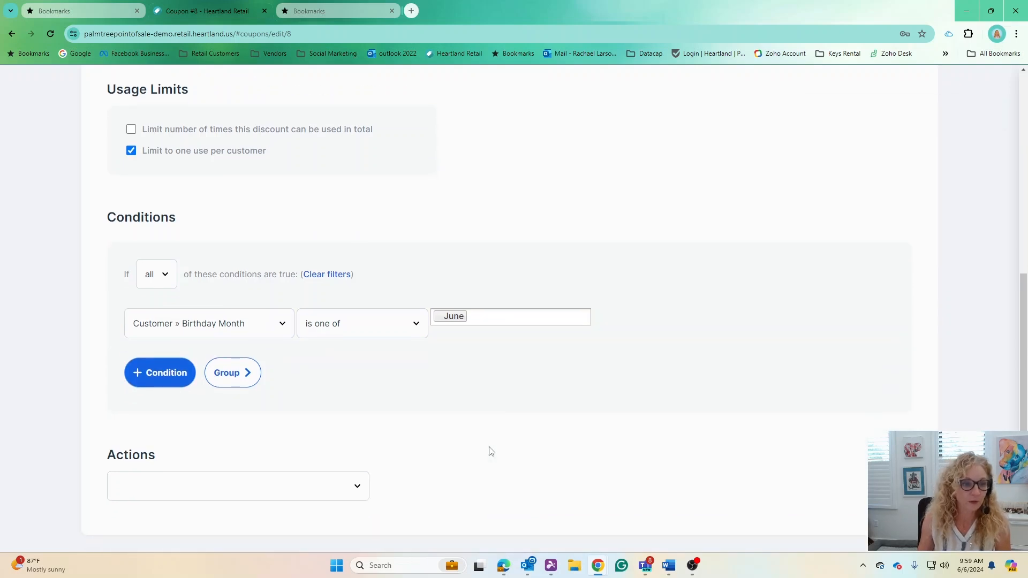
{"action": "left_click", "coordinate": [359, 492]}
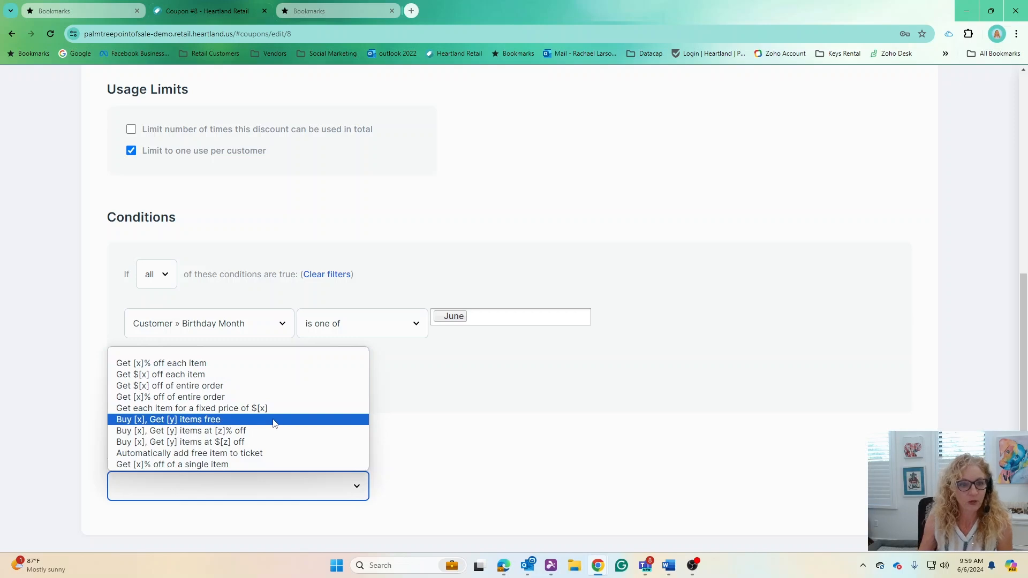
{"action": "left_click", "coordinate": [281, 464]}
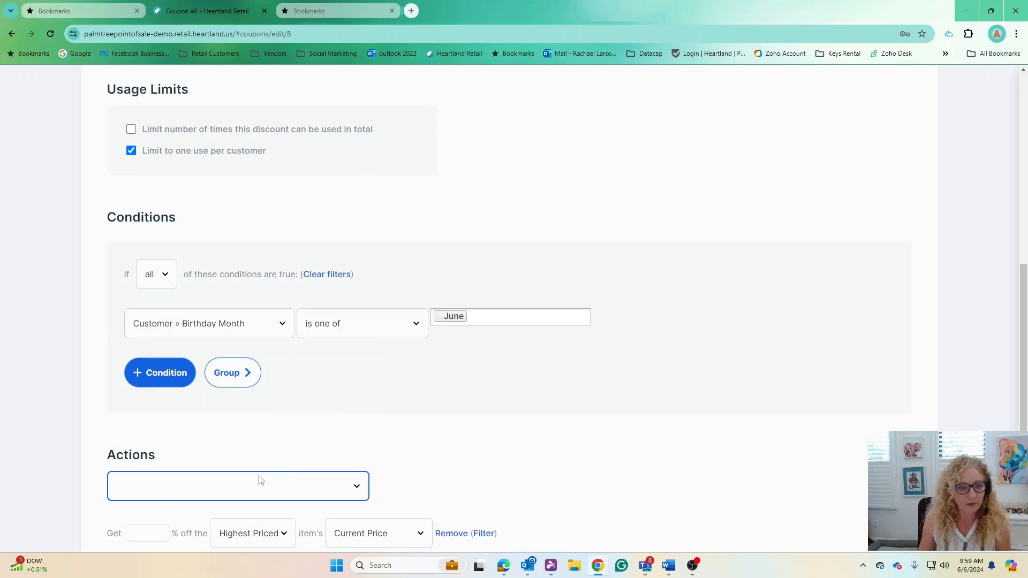
{"action": "scroll", "coordinate": [259, 480], "scroll_direction": "down", "scroll_amount": 1}
{"action": "left_click", "coordinate": [151, 493]}
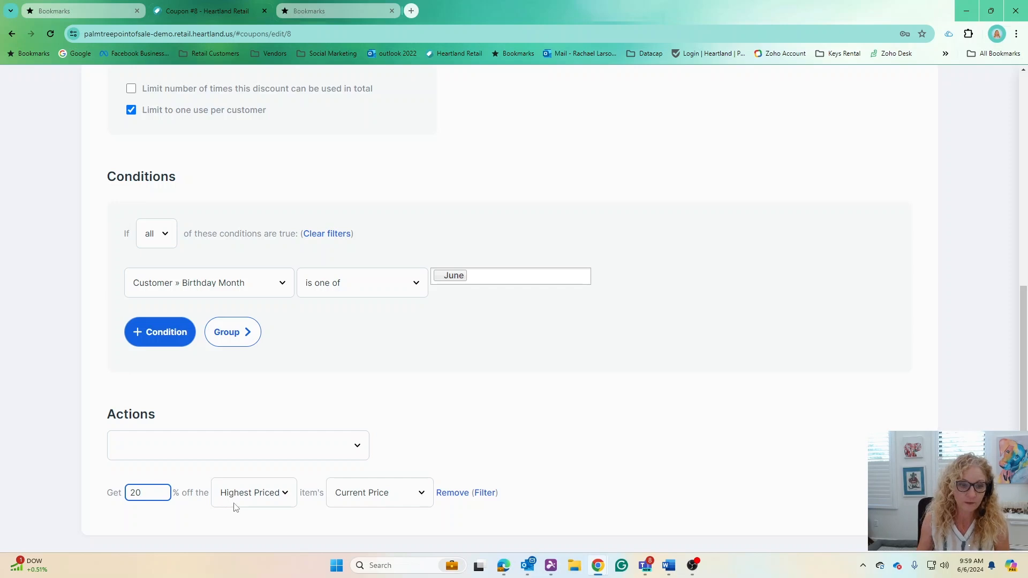
{"action": "left_click", "coordinate": [422, 496]}
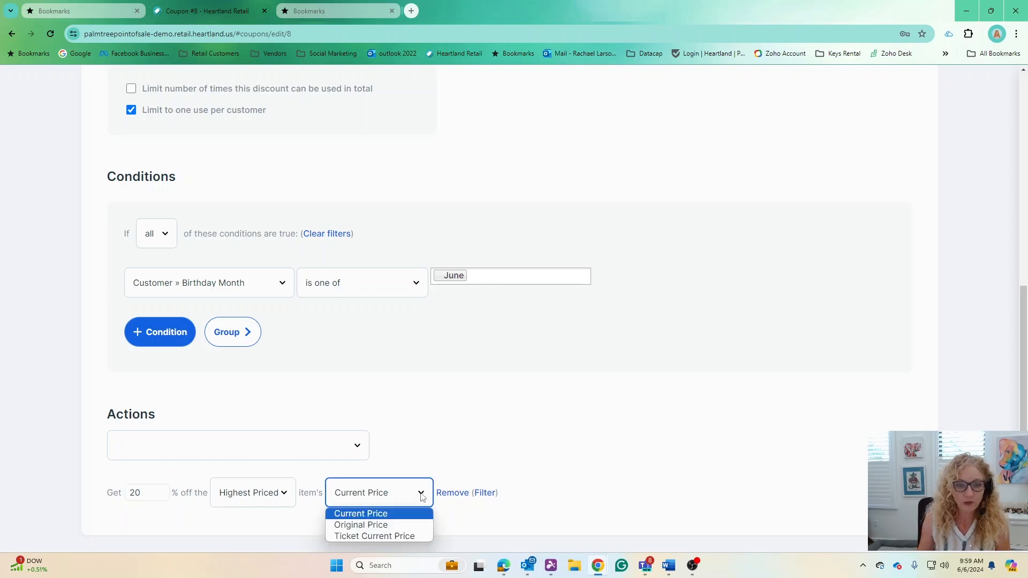
{"action": "left_click", "coordinate": [401, 519]}
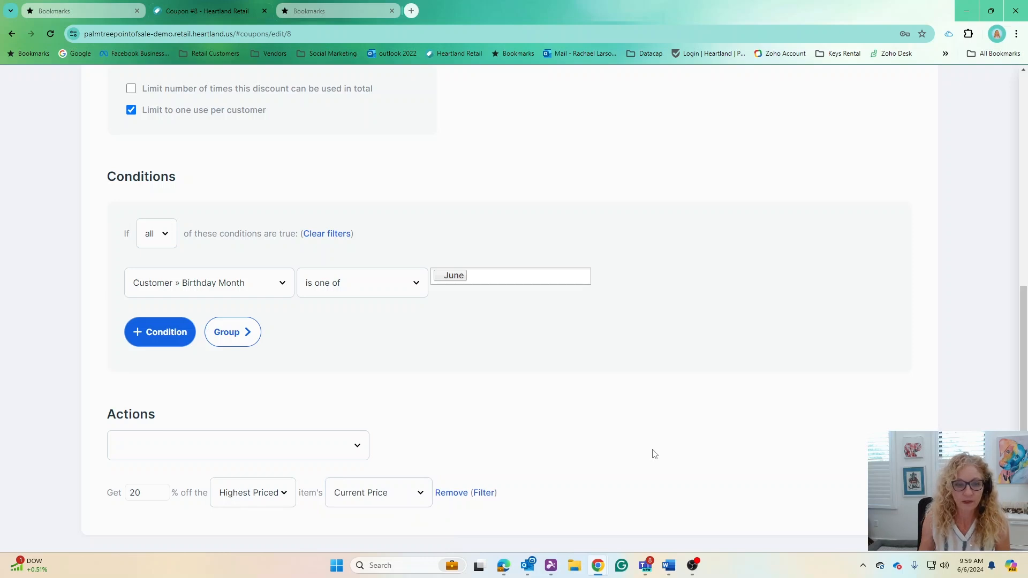
{"action": "scroll", "coordinate": [654, 454], "scroll_direction": "up", "scroll_amount": 8}
{"action": "left_click", "coordinate": [835, 205]}
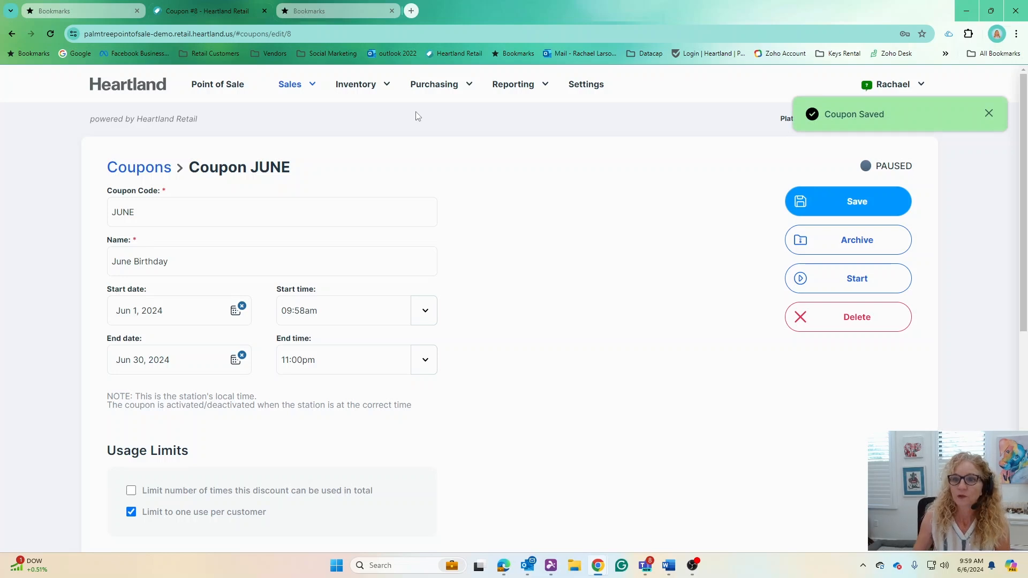
Step: Reopen the JUNE coupon from the coupons list and start it, then return to the list
{"action": "mouse_move", "coordinate": [271, 99]}
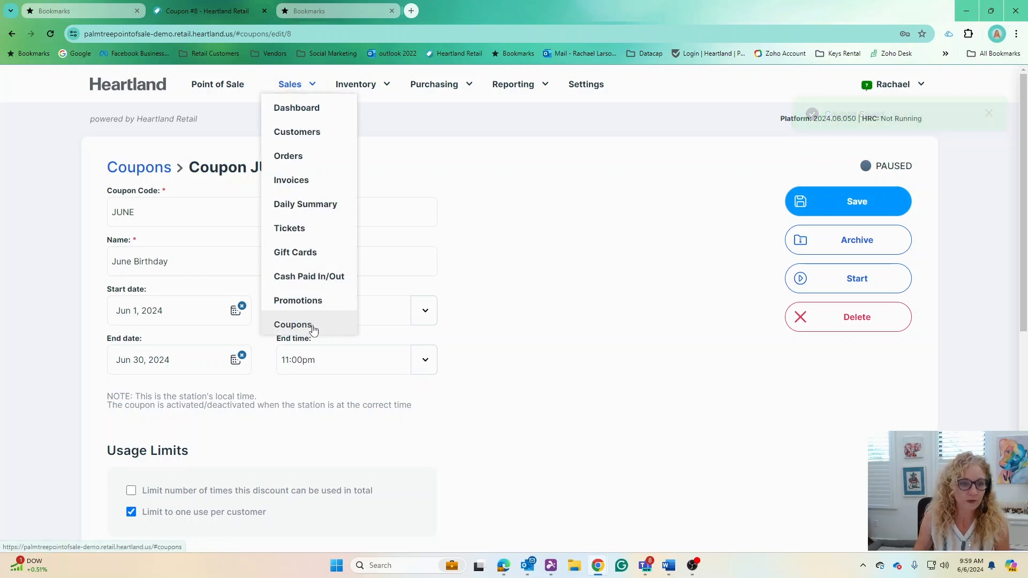
{"action": "left_click", "coordinate": [313, 326]}
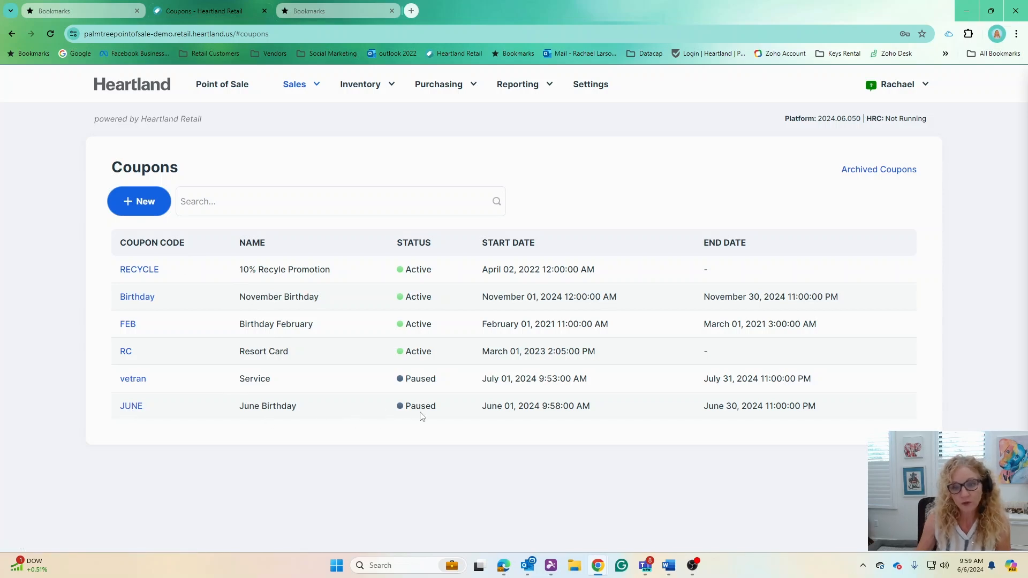
{"action": "left_click", "coordinate": [130, 408]}
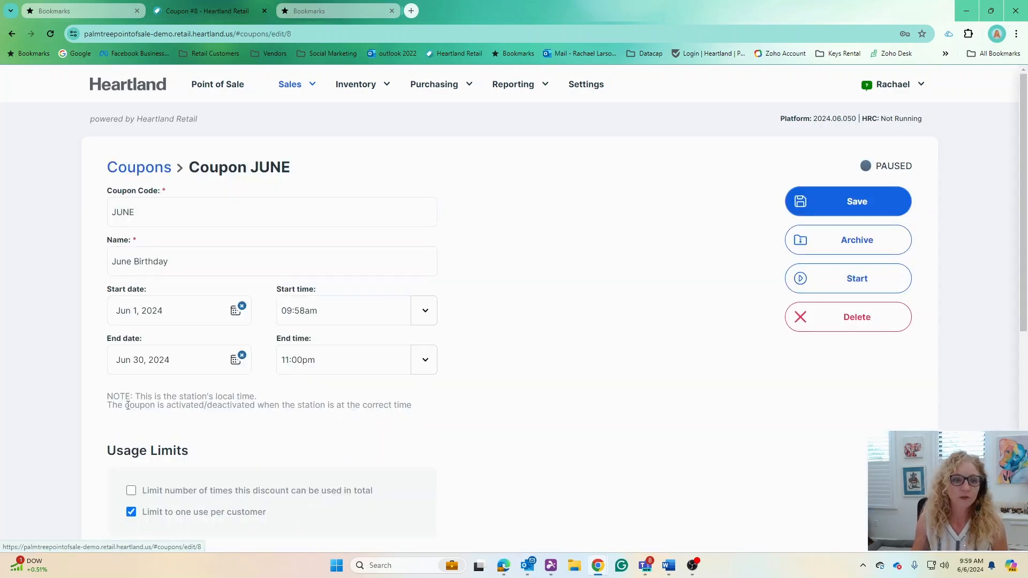
{"action": "left_click", "coordinate": [866, 286]}
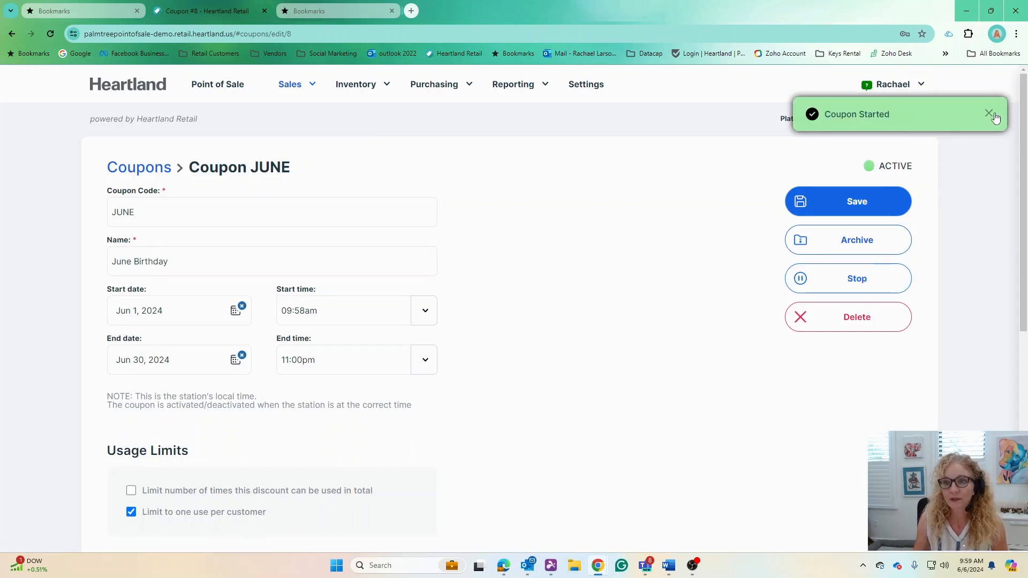
{"action": "left_click", "coordinate": [993, 115]}
{"action": "mouse_move", "coordinate": [293, 86]}
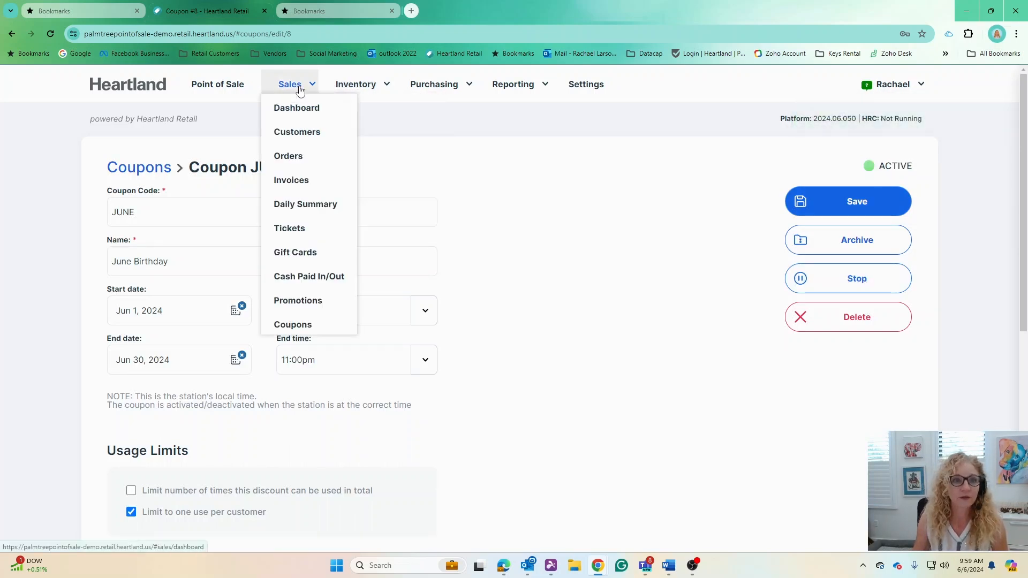
{"action": "left_click", "coordinate": [317, 332]}
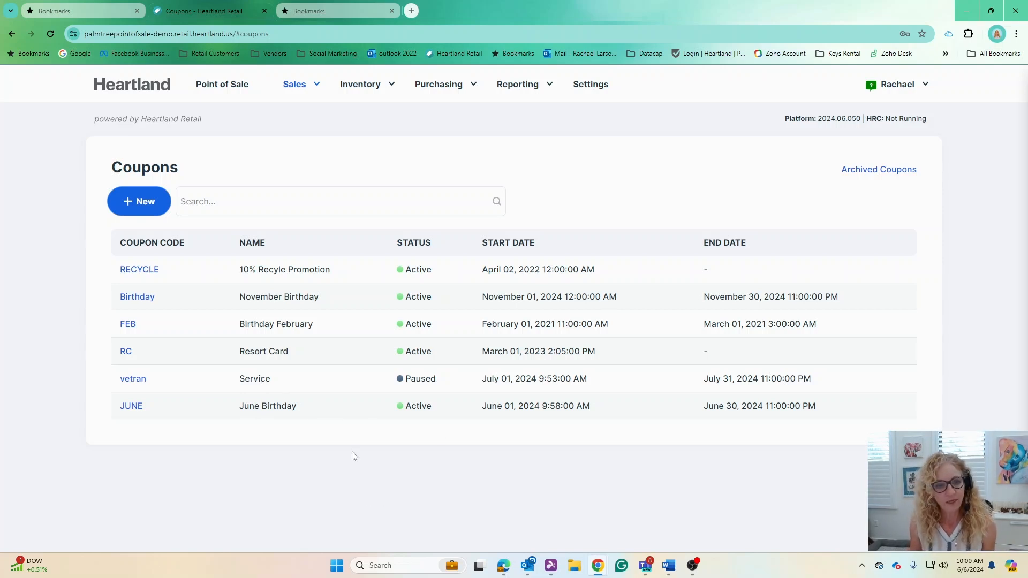
Step: Create a new point-of-sale ticket and assign a customer found by customer number
{"action": "left_click", "coordinate": [233, 86]}
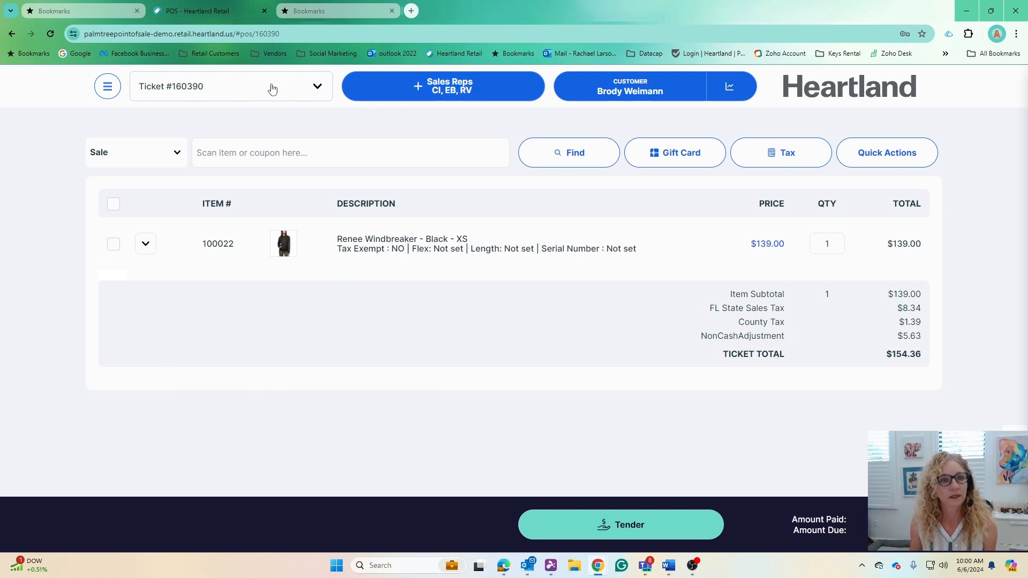
{"action": "left_click", "coordinate": [112, 92]}
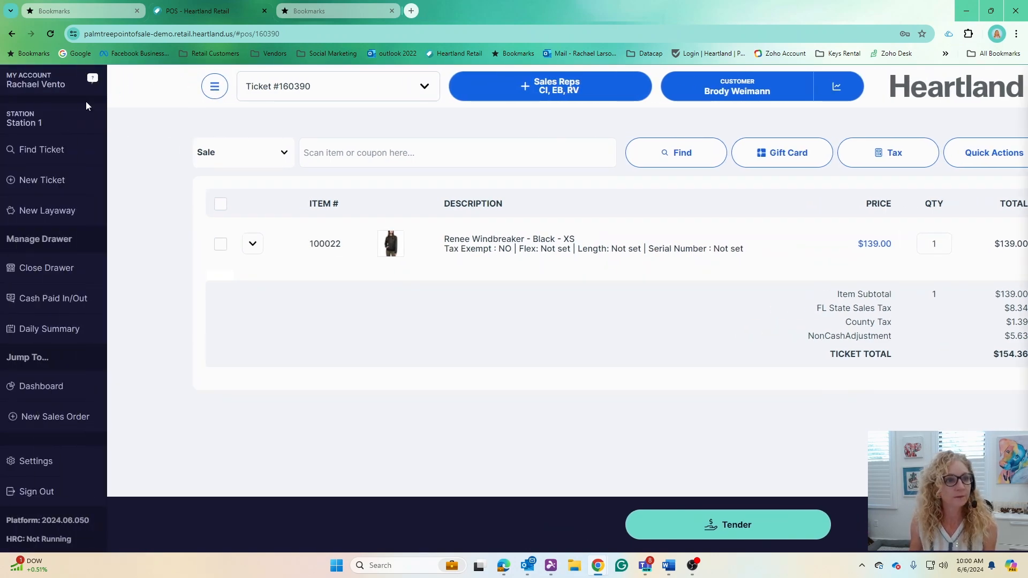
{"action": "left_click", "coordinate": [40, 180]}
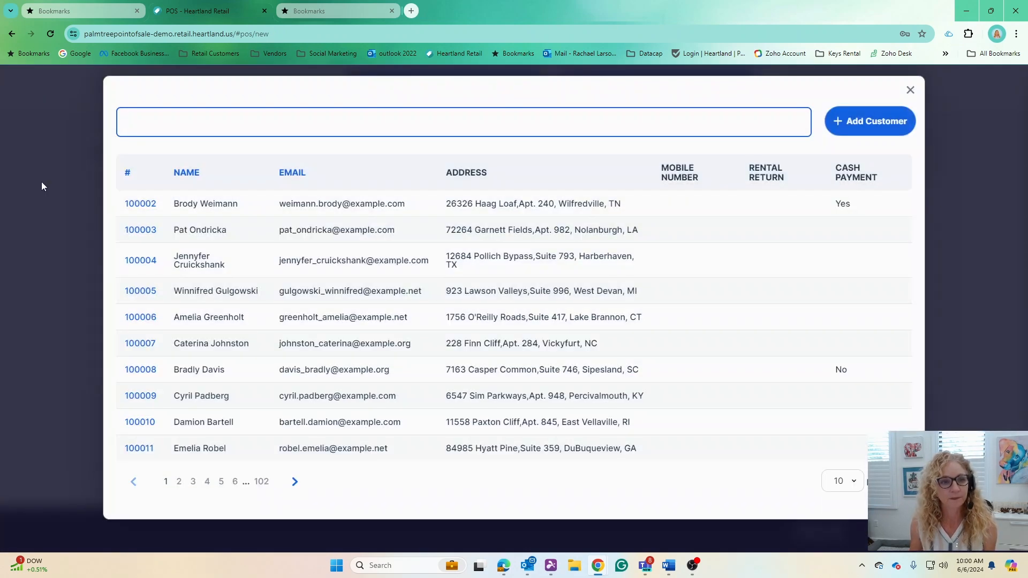
{"action": "type", "text": "10093"}
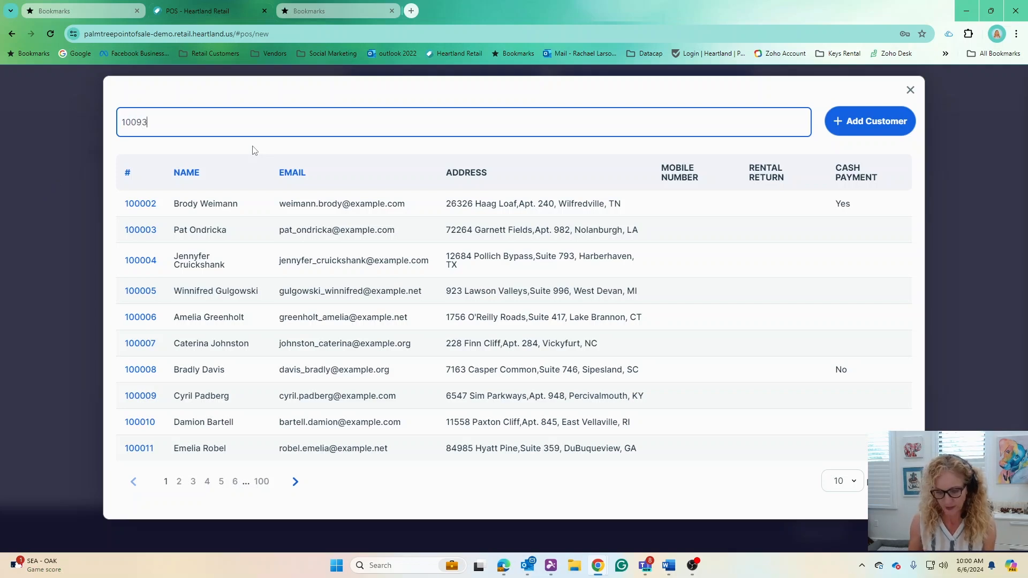
{"action": "left_click", "coordinate": [138, 125]}
{"action": "type", "text": "1"}
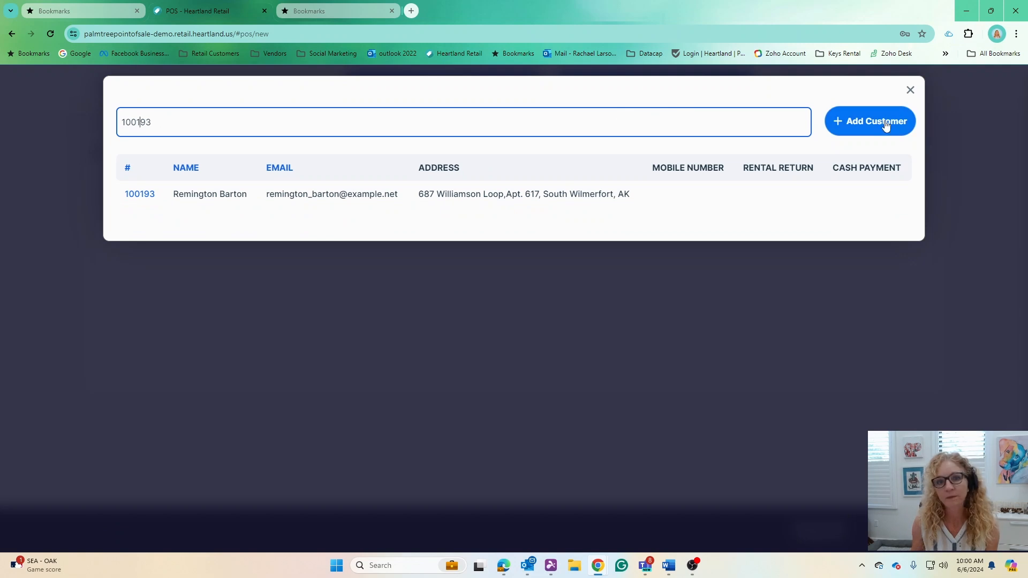
{"action": "left_click", "coordinate": [140, 196]}
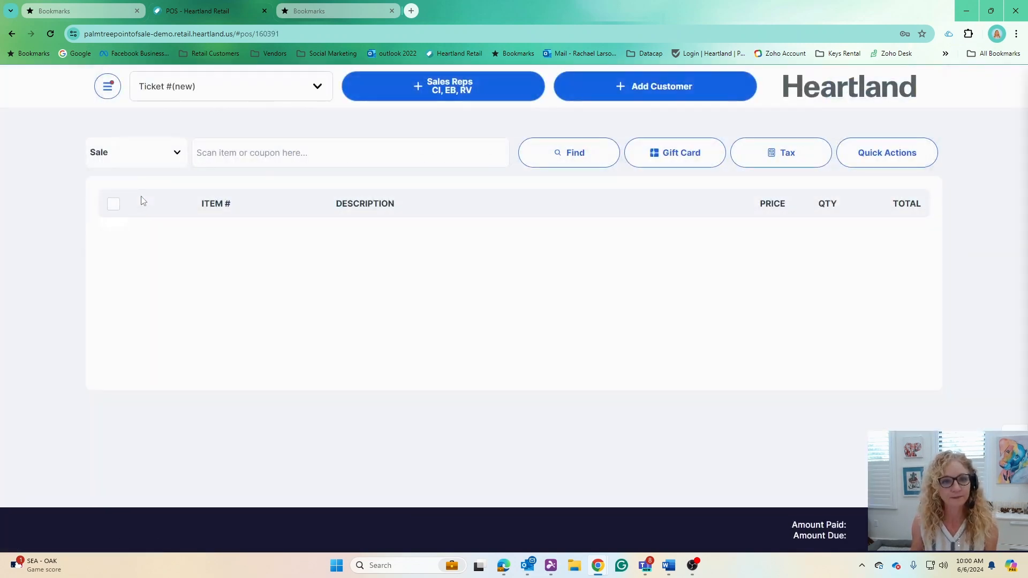
Step: Remove the first two sales reps from the ticket, keeping only the last one listed
{"action": "left_click", "coordinate": [418, 90]}
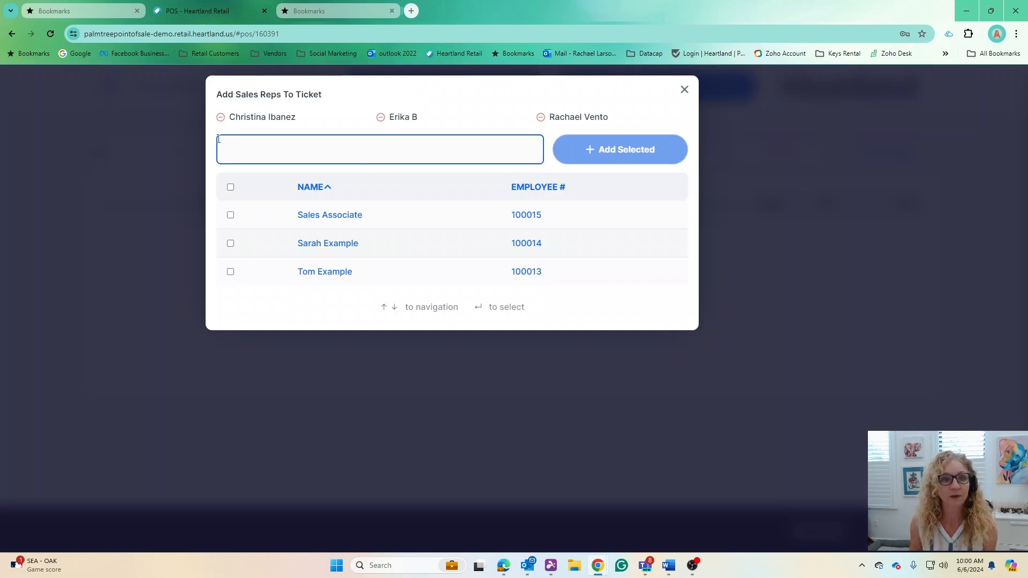
{"action": "left_click", "coordinate": [220, 117]}
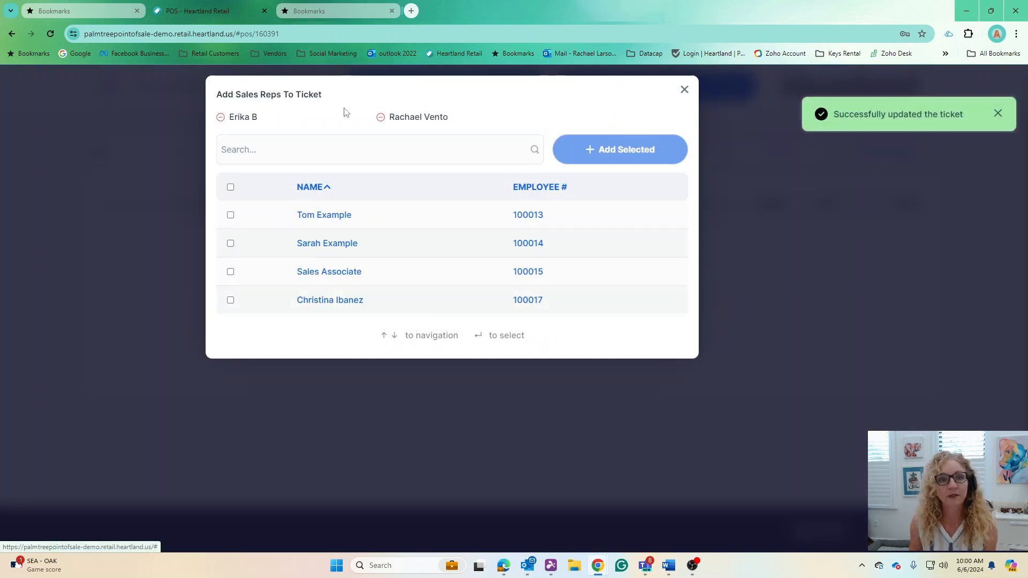
{"action": "left_click", "coordinate": [220, 118]}
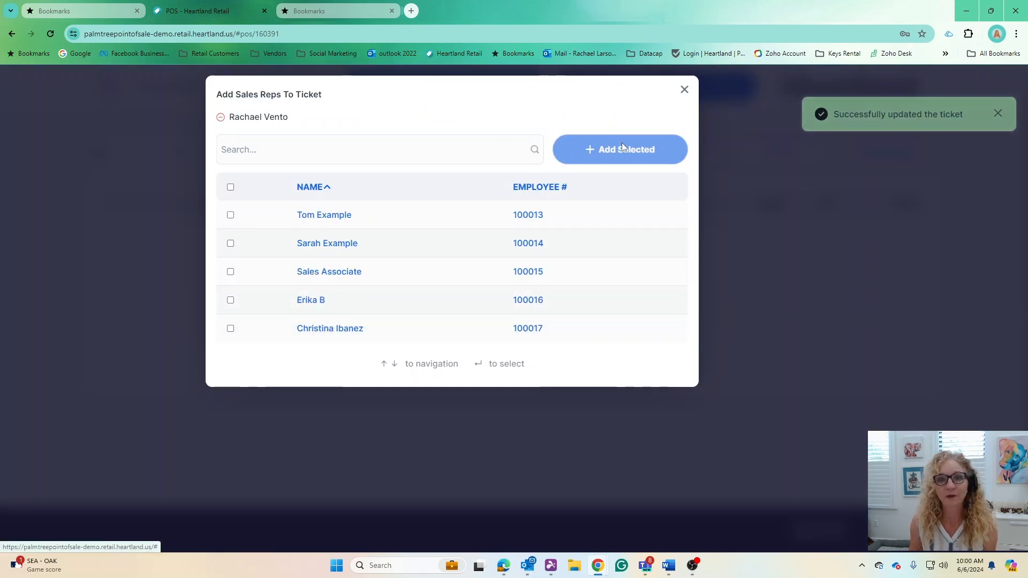
{"action": "left_click", "coordinate": [684, 90]}
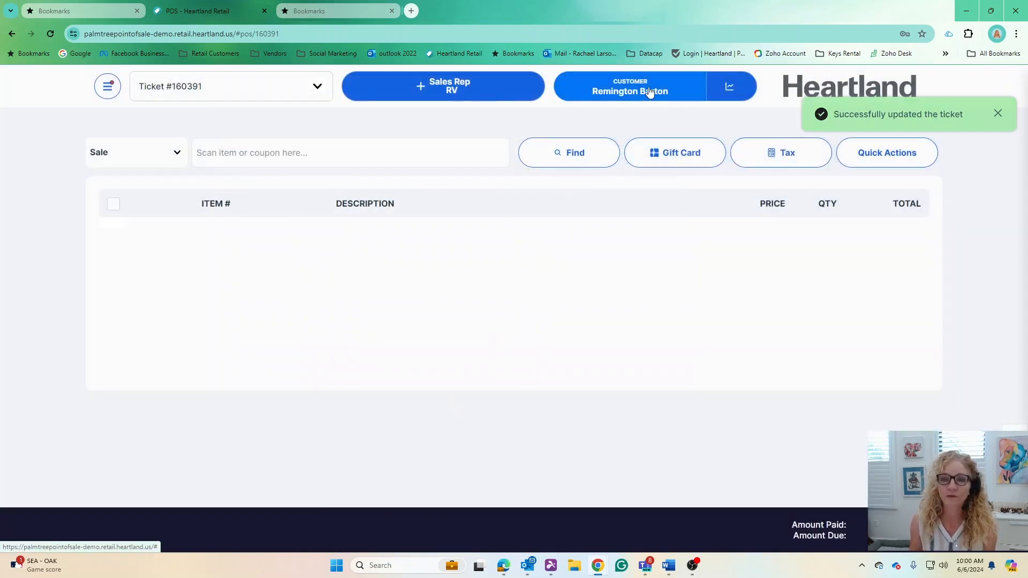
Step: Search for "jacket" and add item 100073, Rebecca Jacket - Navy - L, to the ticket
{"action": "left_click", "coordinate": [257, 150]}
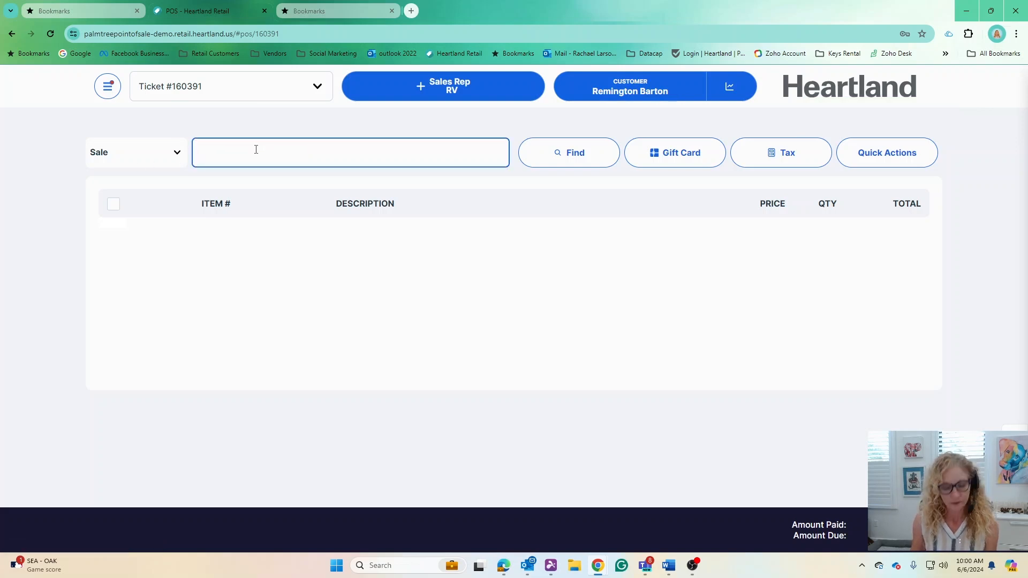
{"action": "type", "text": "jacket"}
{"action": "key", "text": "Return"}
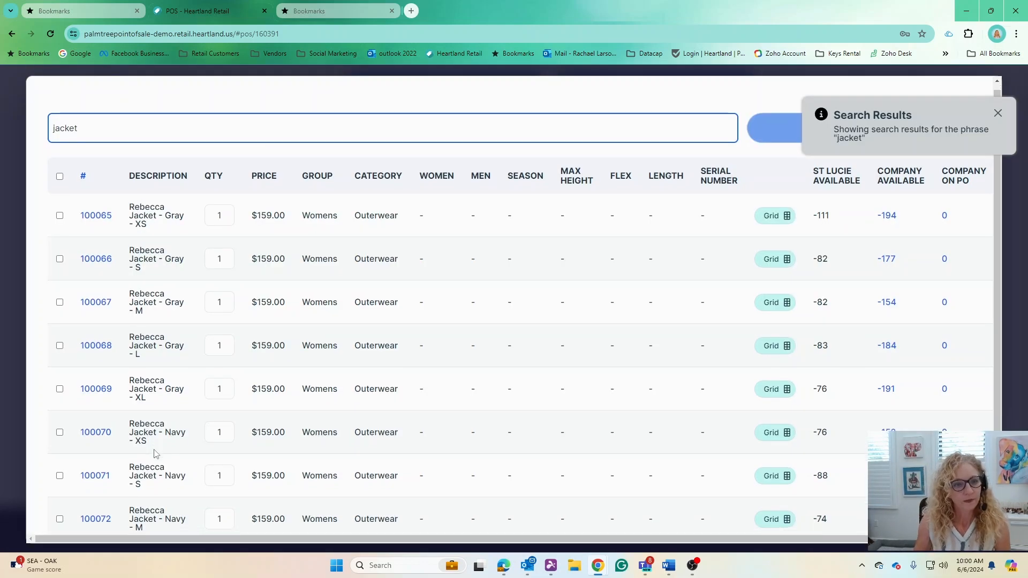
{"action": "scroll", "coordinate": [155, 453], "scroll_direction": "down", "scroll_amount": 3}
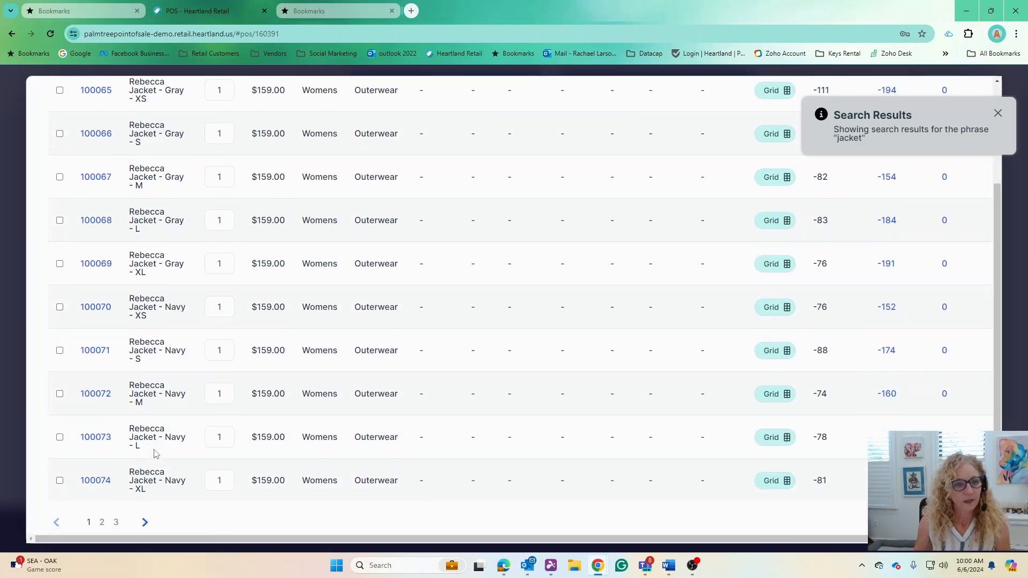
{"action": "left_click", "coordinate": [60, 439]}
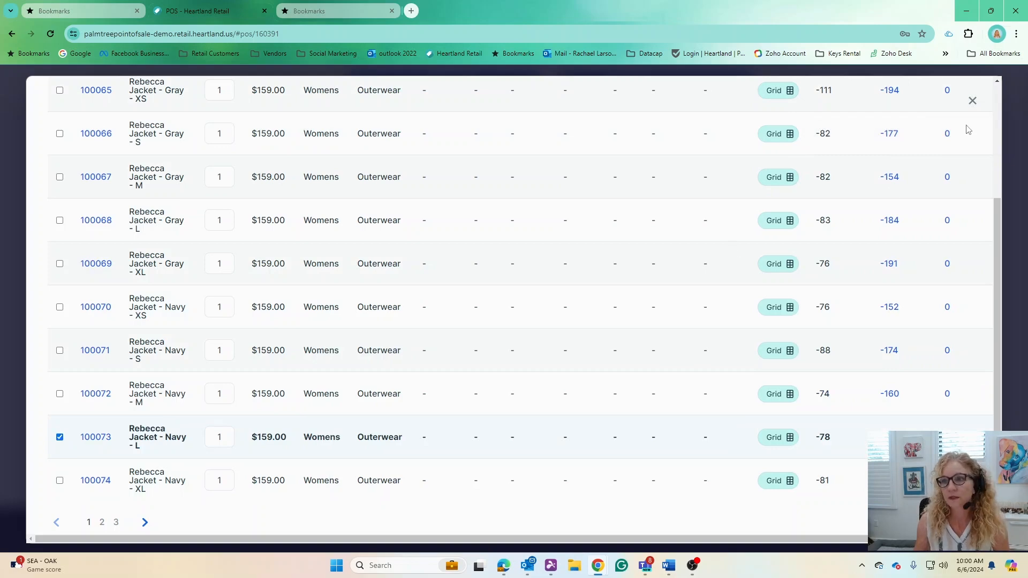
{"action": "scroll", "coordinate": [1005, 164], "scroll_direction": "up", "scroll_amount": 3}
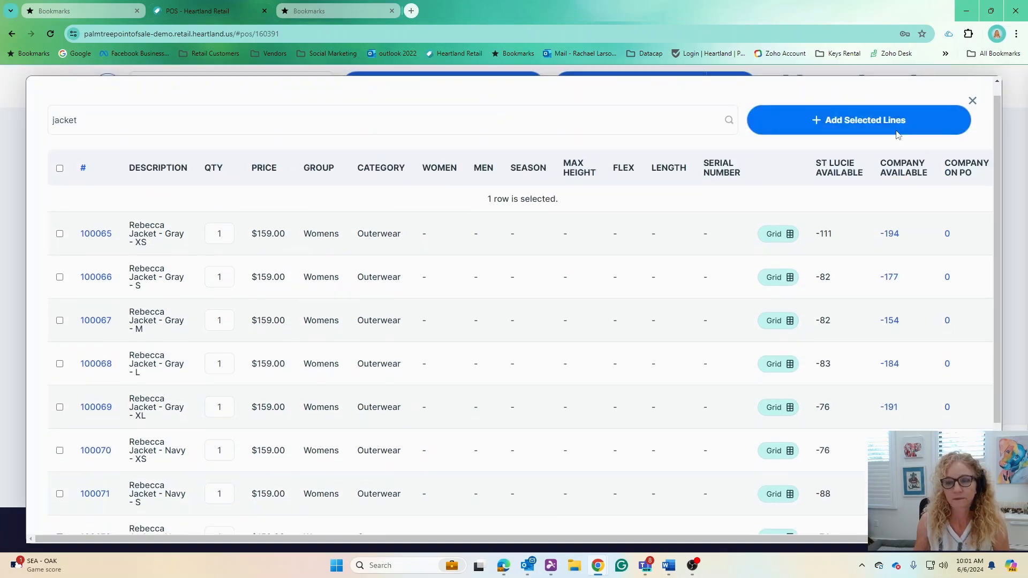
{"action": "left_click", "coordinate": [898, 132]}
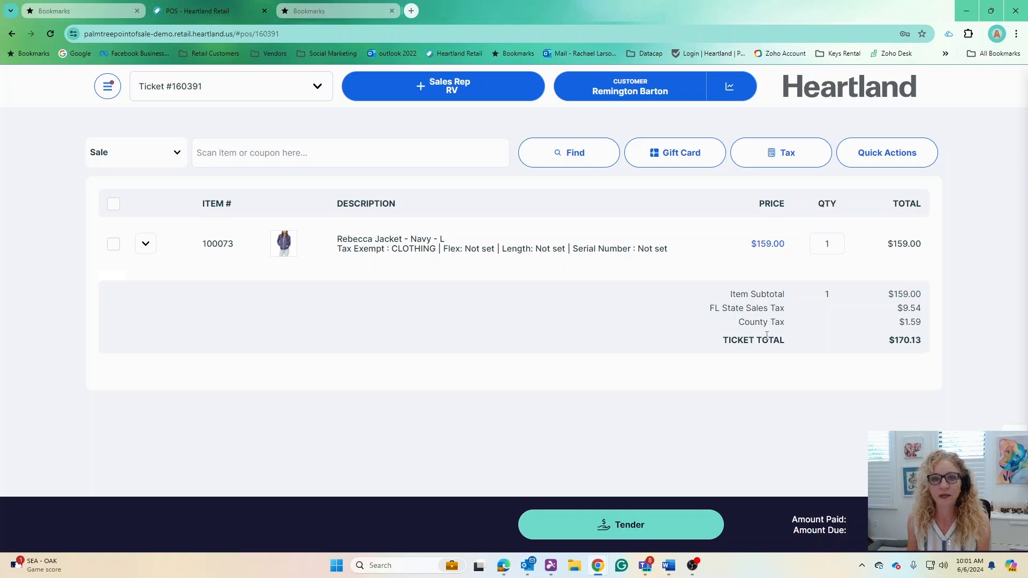
Step: Apply the JUNE coupon to the ticket as a trial and remove it again
{"action": "left_click", "coordinate": [334, 158]}
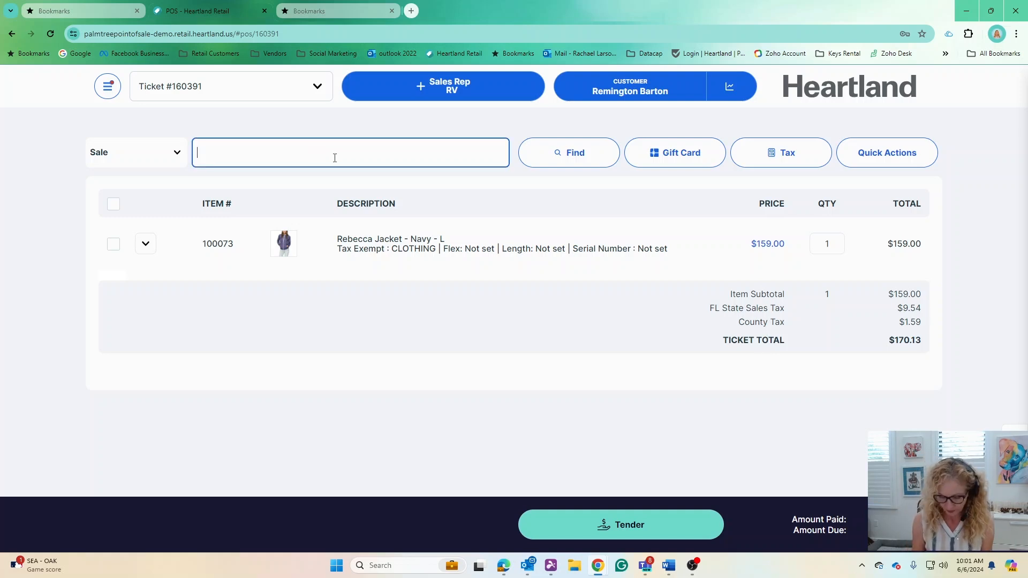
{"action": "type", "text": "JUNE"}
{"action": "key", "text": "Return"}
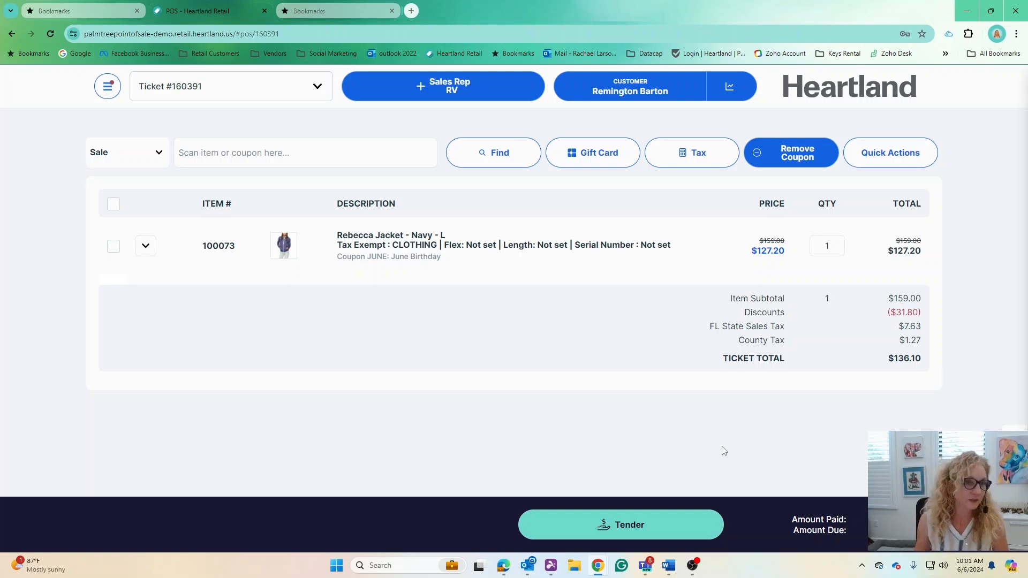
{"action": "left_click", "coordinate": [786, 156]}
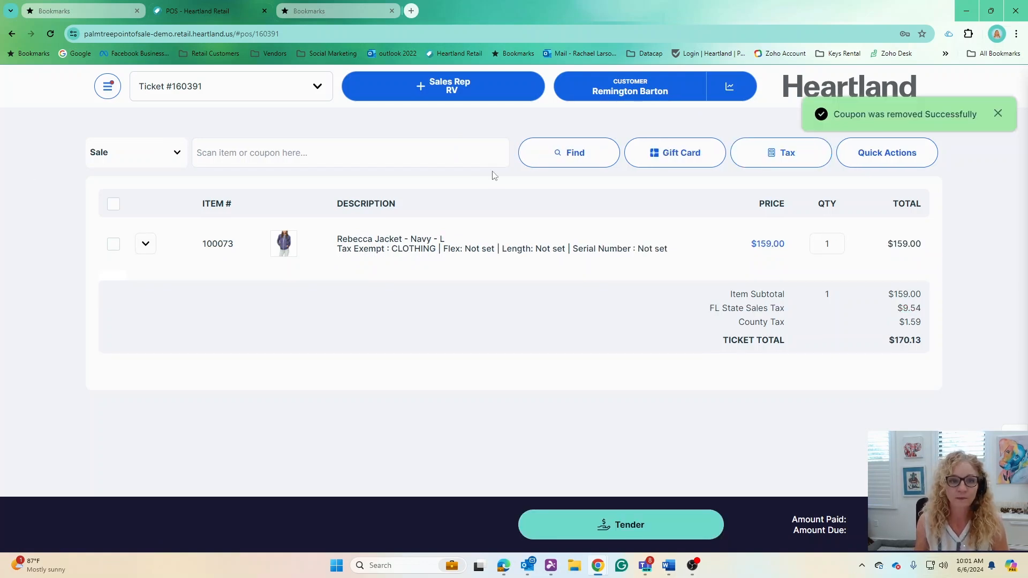
Step: Reapply the coupon with code JUNE to the jacket ticket
{"action": "left_click", "coordinate": [265, 156]}
{"action": "type", "text": "JUNE"}
{"action": "key", "text": "Return"}
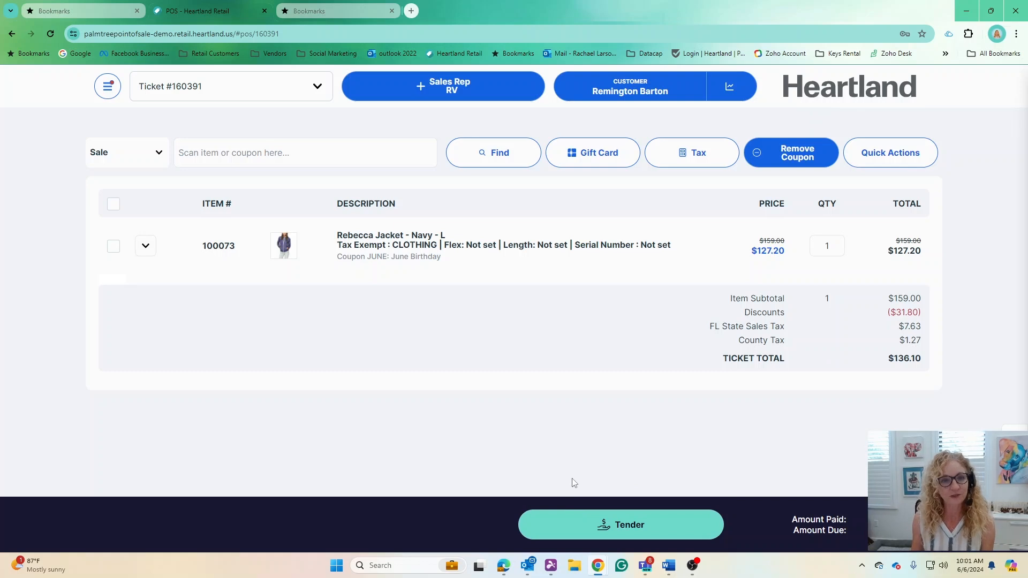
Step: Check the Birthday Month in the ticket customer's info, starting from their dashboard, and close the customer record
{"action": "left_click", "coordinate": [629, 98]}
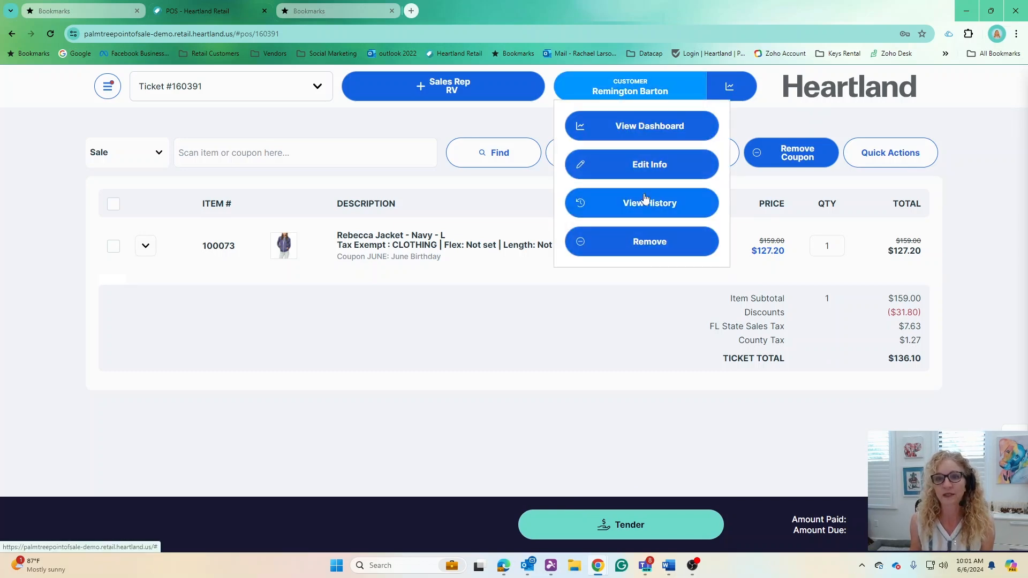
{"action": "left_click", "coordinate": [645, 127]}
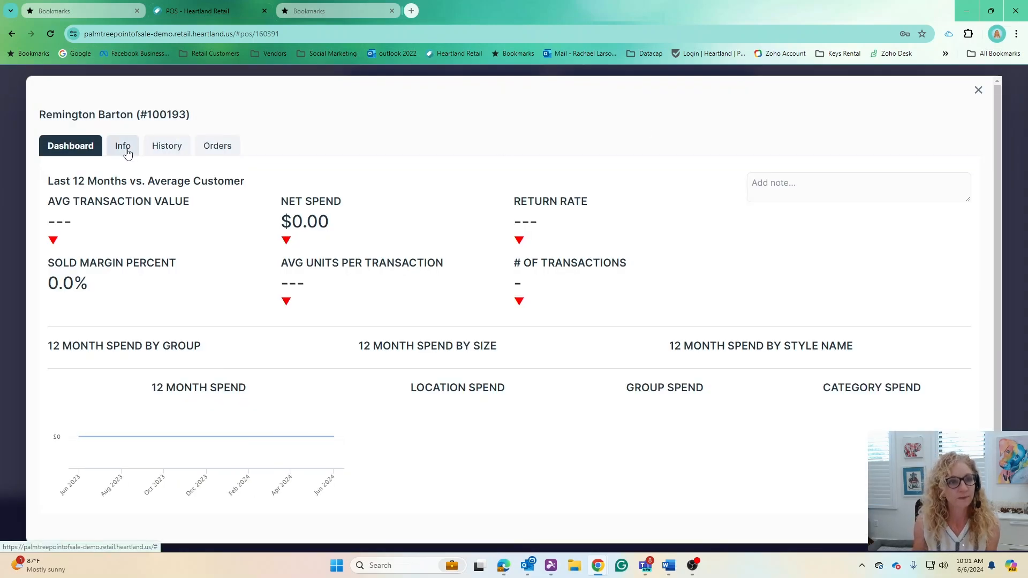
{"action": "left_click", "coordinate": [124, 147]}
{"action": "scroll", "coordinate": [260, 396], "scroll_direction": "down", "scroll_amount": 2}
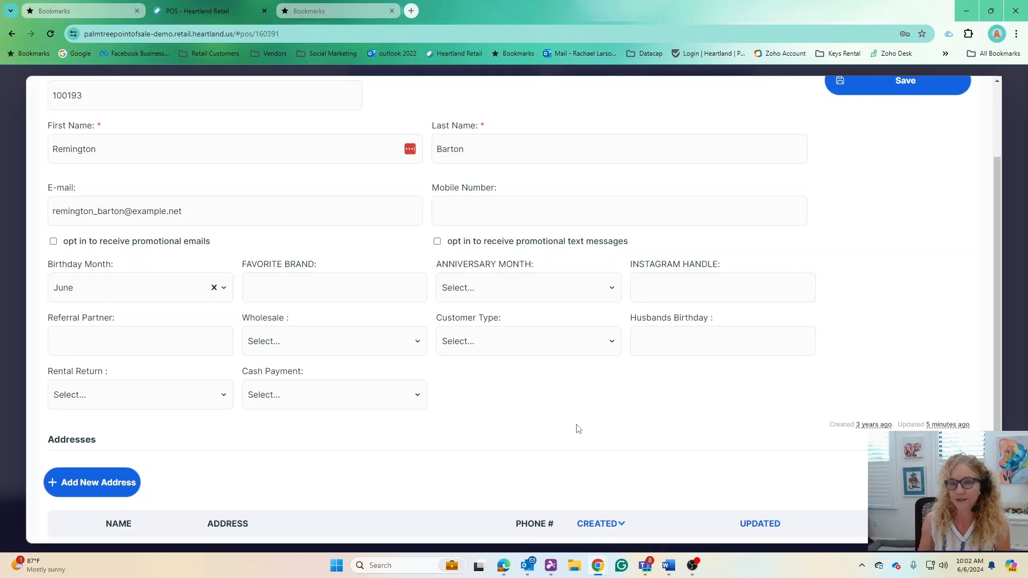
{"action": "scroll", "coordinate": [578, 424], "scroll_direction": "up", "scroll_amount": 2}
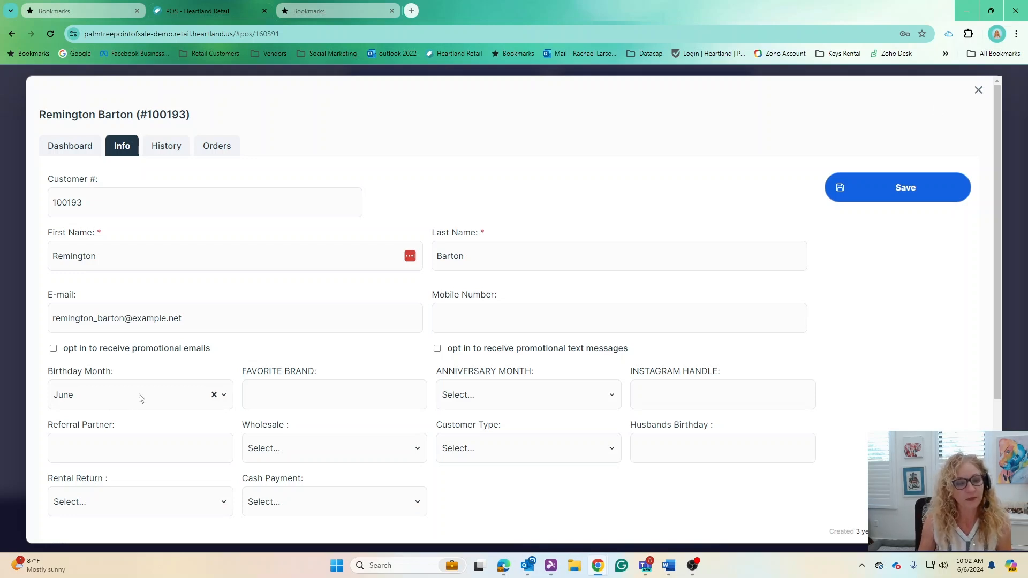
{"action": "left_click", "coordinate": [977, 91]}
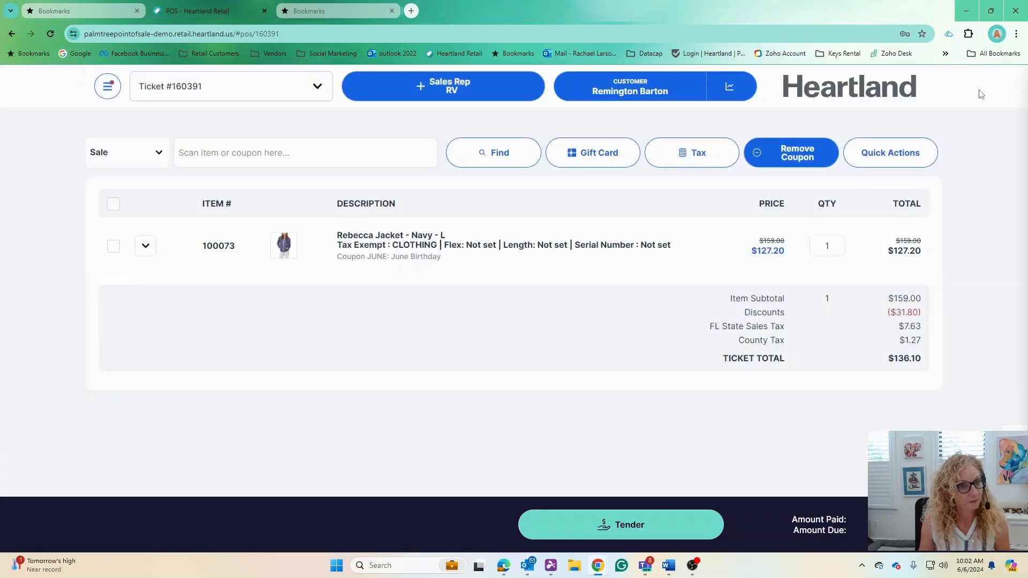